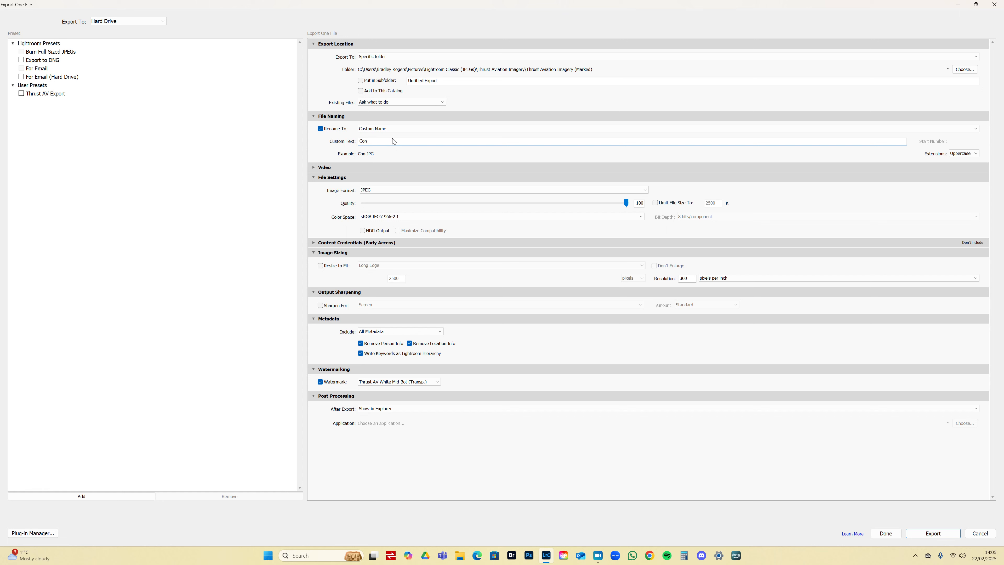
- Complete the custom export file name as Concorde Watermark Test
text(Watermark Test)
click(974, 4)
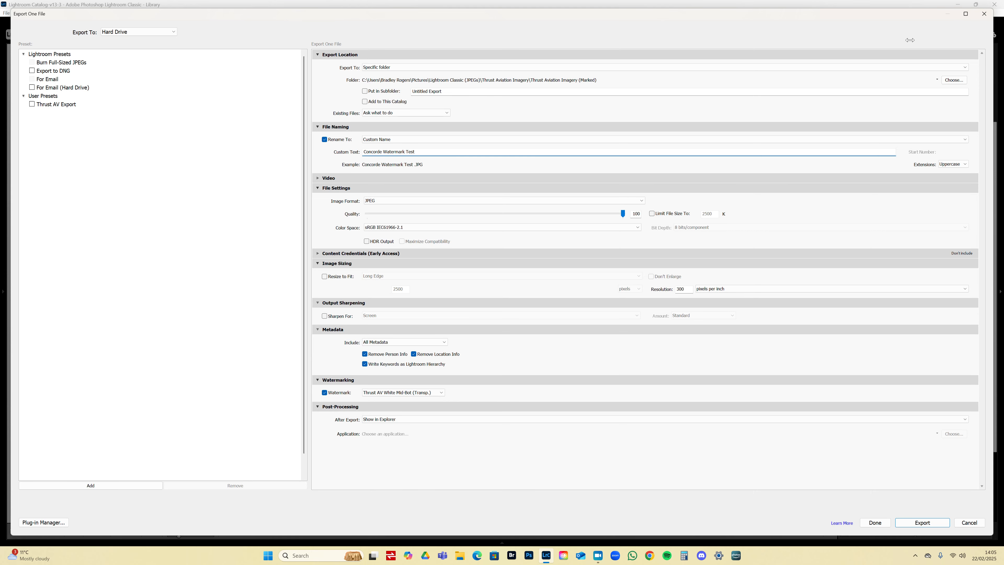
drag(992, 30, 635, 71)
drag(535, 14, 531, 215)
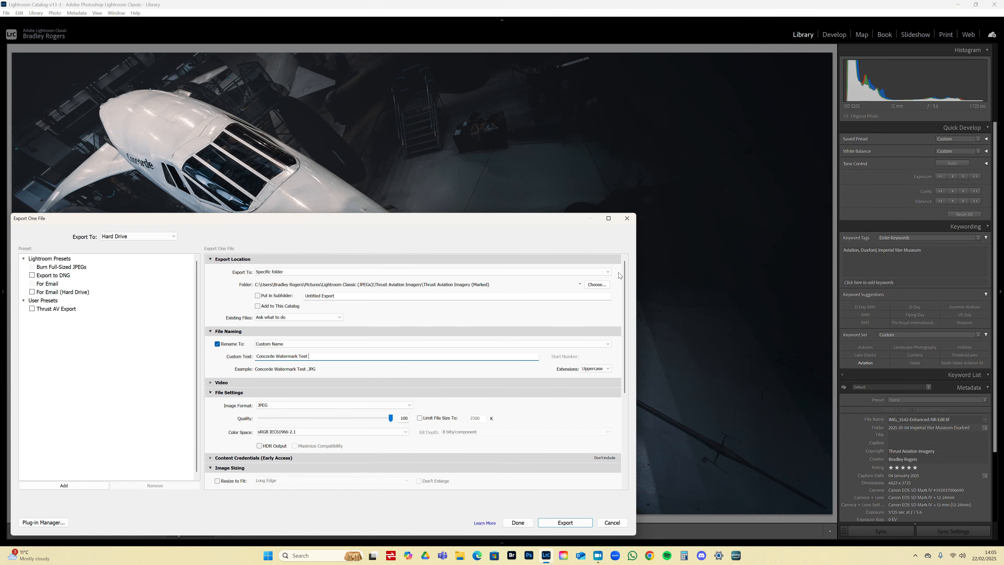
double_click(607, 219)
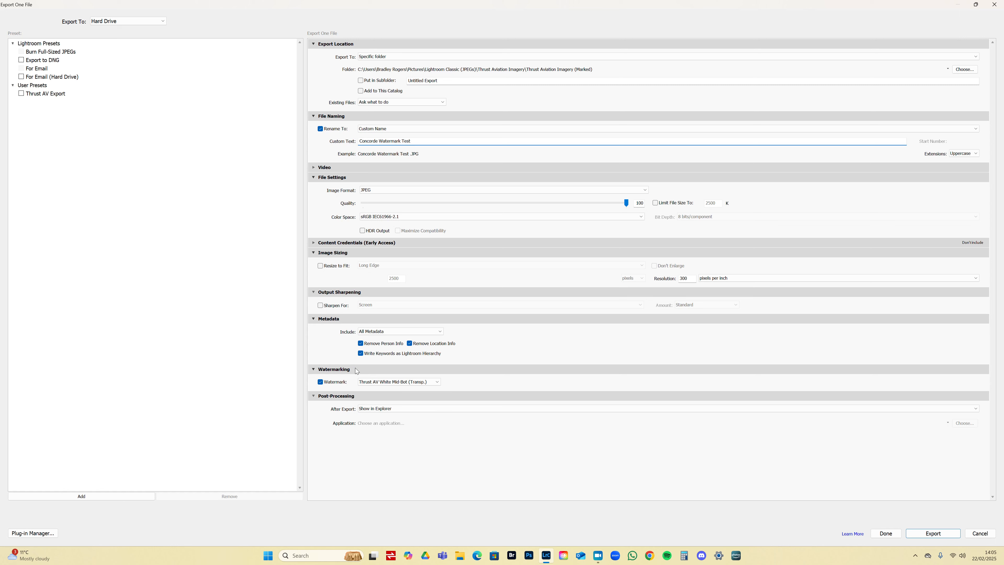
- Switch the export watermark to Simple Copyright Watermark and open the watermark editor
click(394, 384)
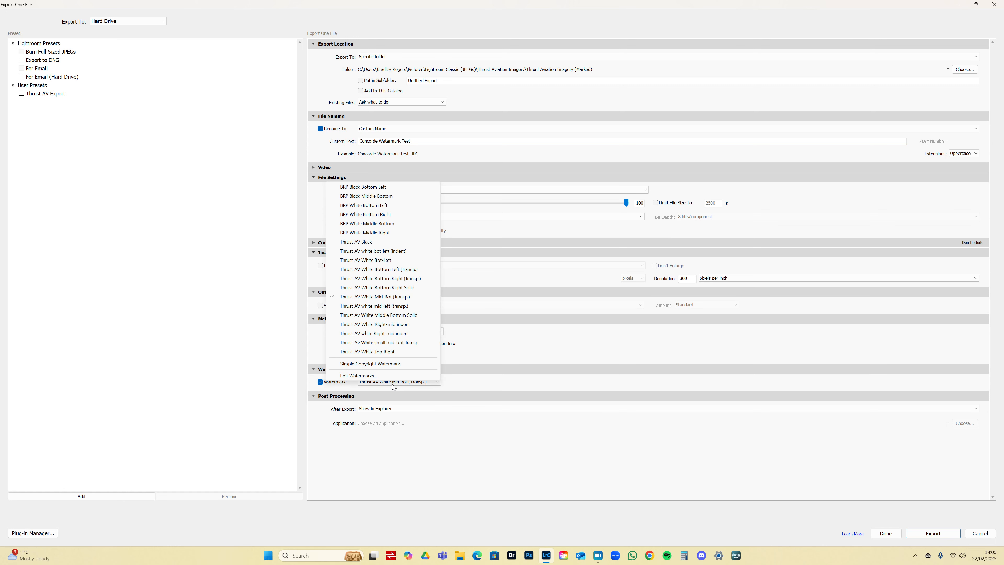
click(360, 364)
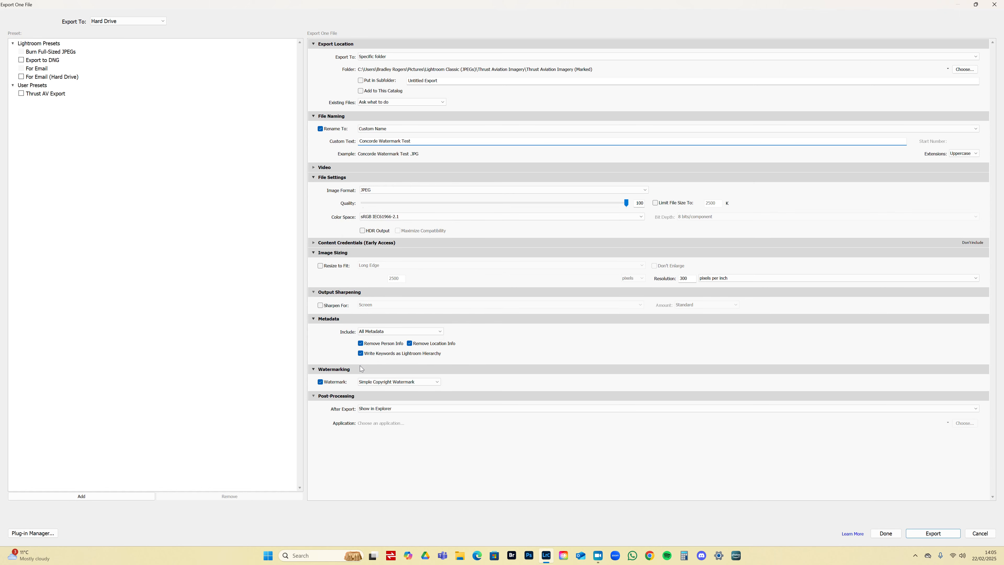
click(419, 384)
click(450, 384)
click(427, 383)
click(366, 375)
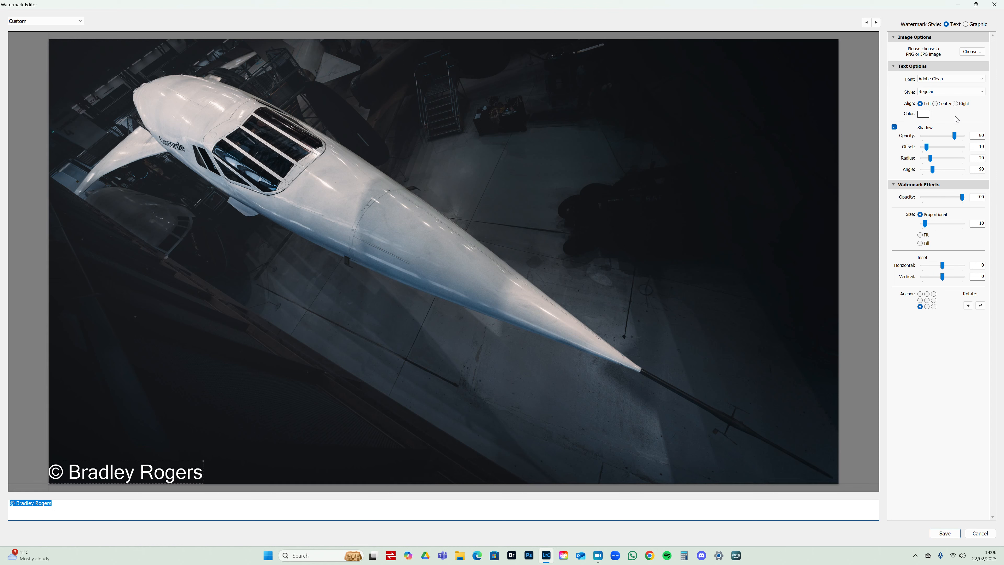
- Try the fonts Bell MT and Bodoni MT Poster Compressed on the text watermark, ending with Bradley Hand ITC
click(948, 79)
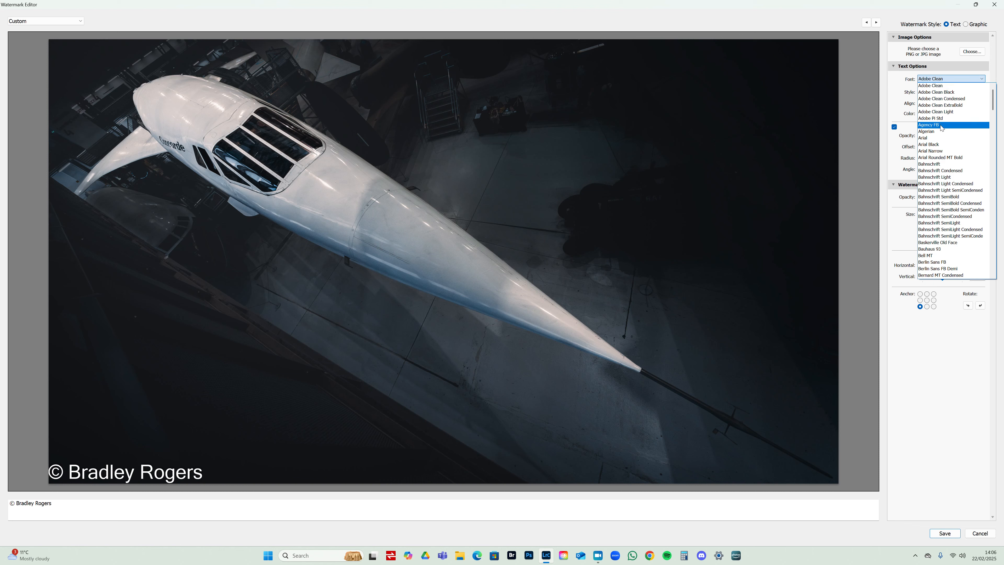
click(936, 255)
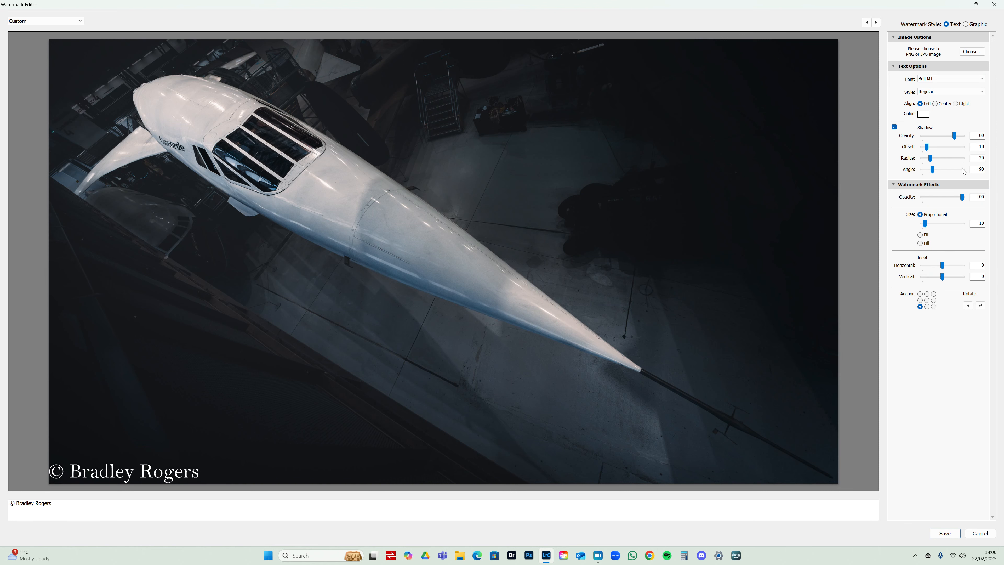
click(937, 80)
click(940, 136)
click(940, 79)
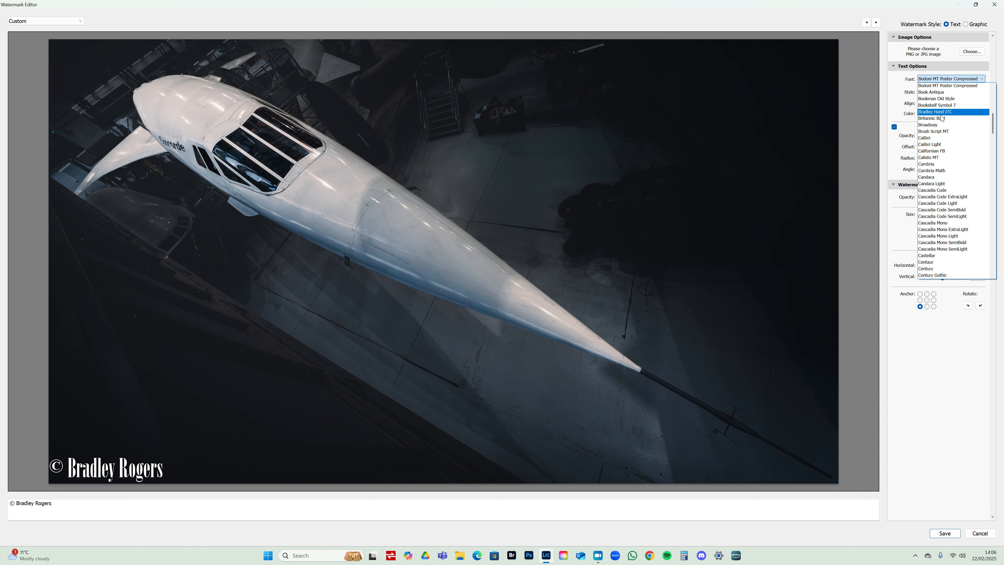
click(942, 112)
click(969, 81)
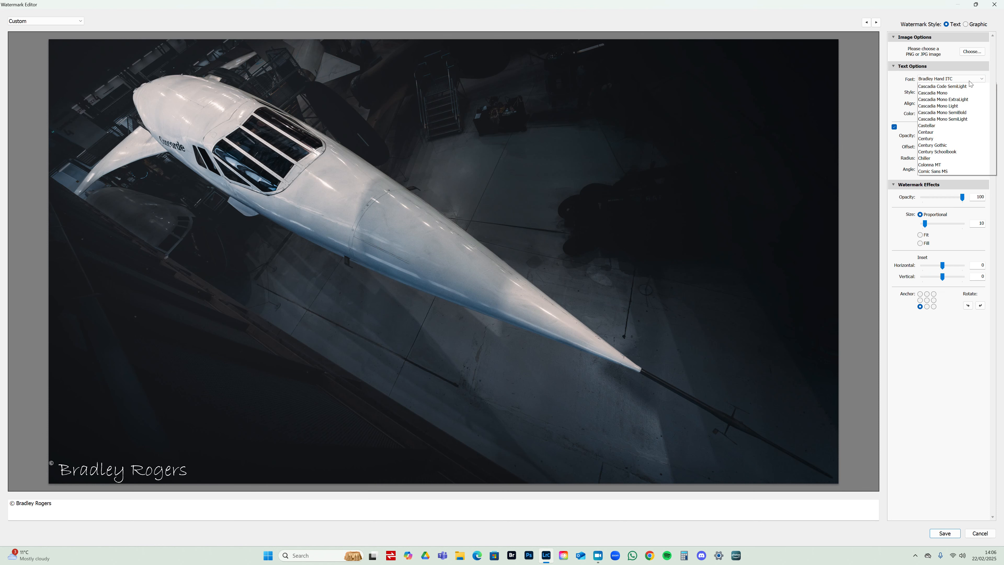
click(968, 84)
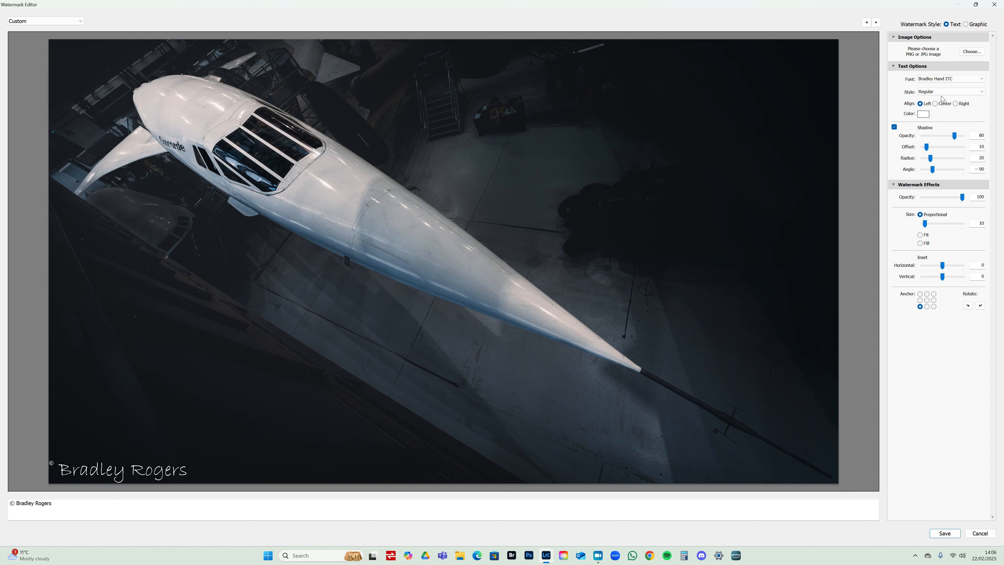
- Load the Thrust Watermark white image as a graphic watermark in place of the text
mouse_move(97, 477)
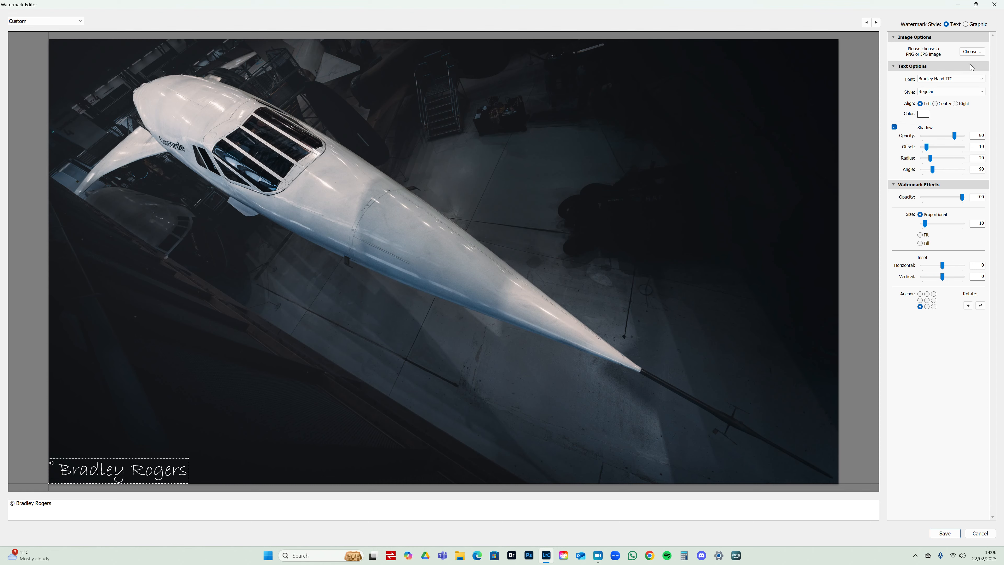
click(971, 52)
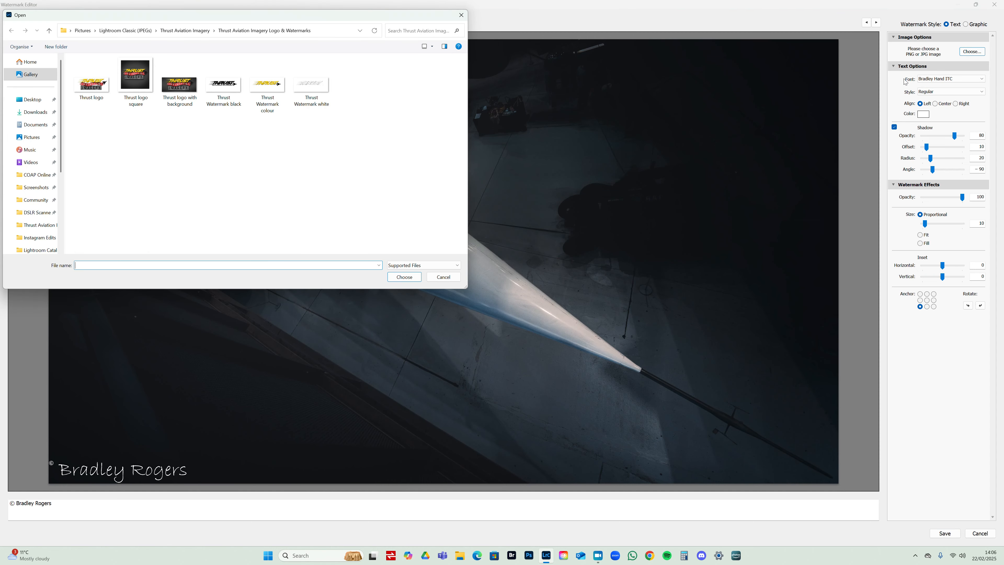
double_click(322, 93)
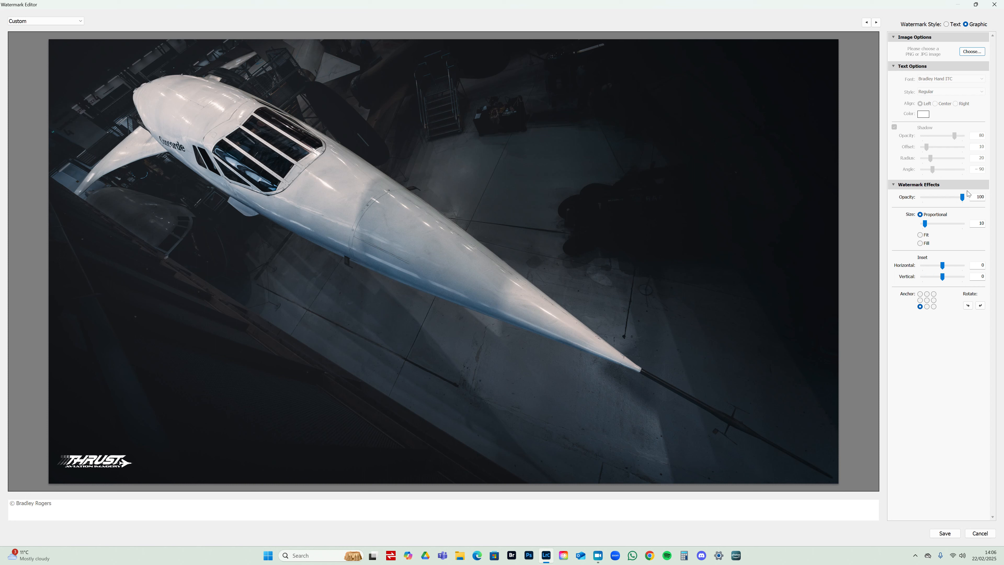
- Try the Fit and Fill sizes on the logo watermark and return it to Proportional
mouse_move(962, 198)
mouse_down()
mouse_move(922, 199)
mouse_move(962, 199)
mouse_up()
mouse_move(926, 227)
mouse_down()
mouse_move(941, 227)
mouse_move(926, 225)
mouse_up()
click(921, 235)
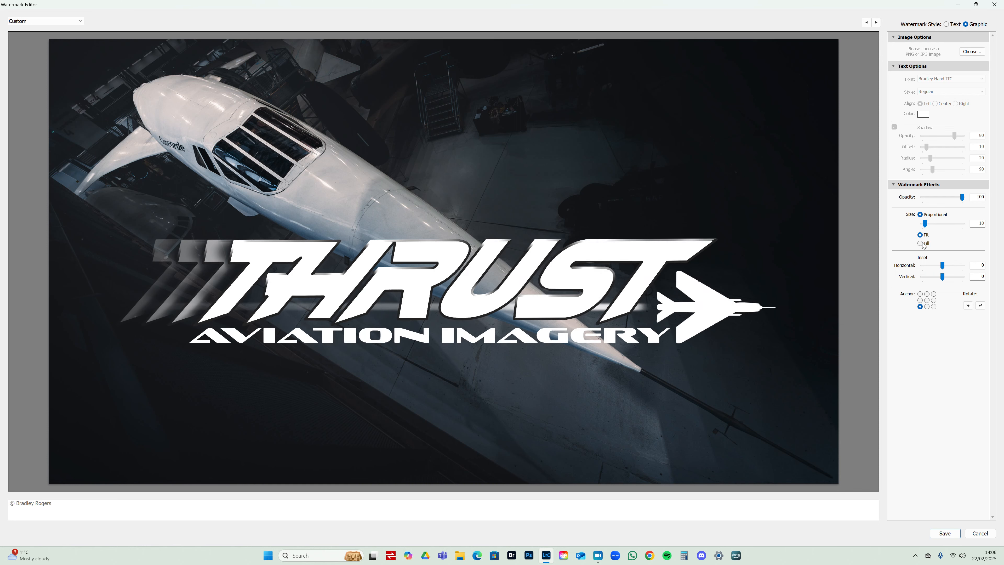
click(920, 244)
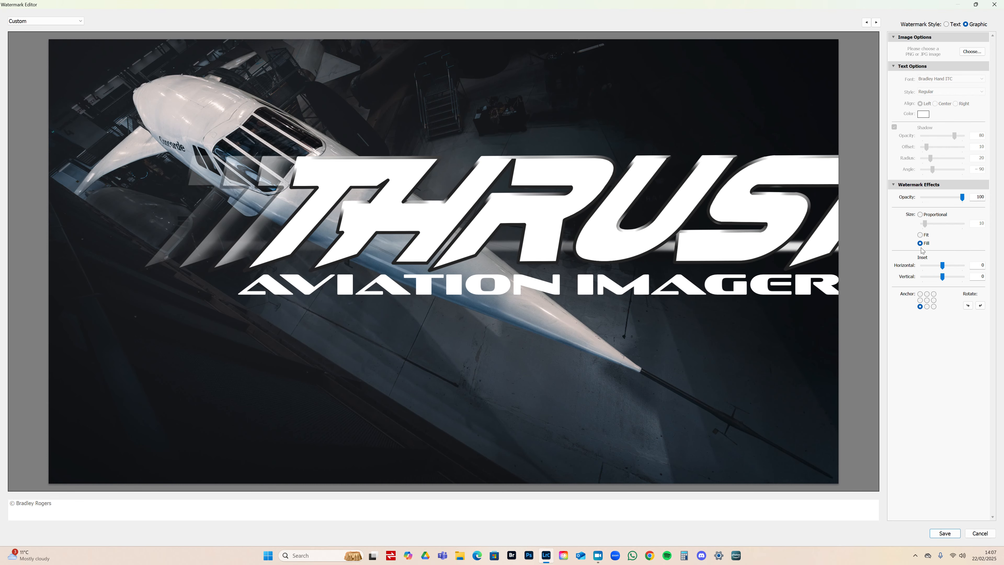
click(919, 215)
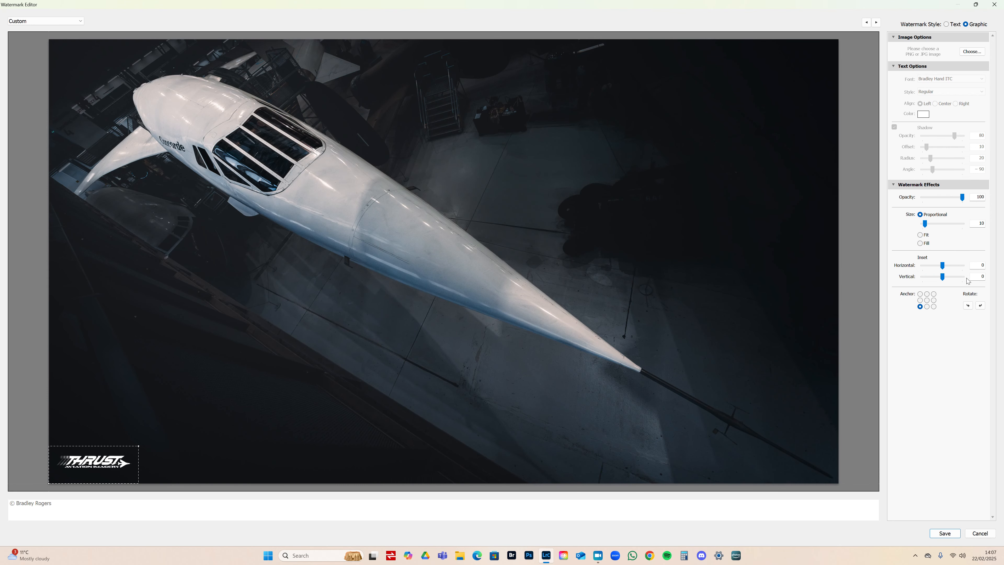
- Try shifting the logo watermark with the inset settings and reset the horizontal and vertical insets to 0
drag(942, 266, 912, 278)
text(0)
double_click(975, 274)
text(0)
- Try anchoring the logo at the image's center and top center, ending at the middle of the right edge
click(926, 300)
click(926, 294)
click(932, 300)
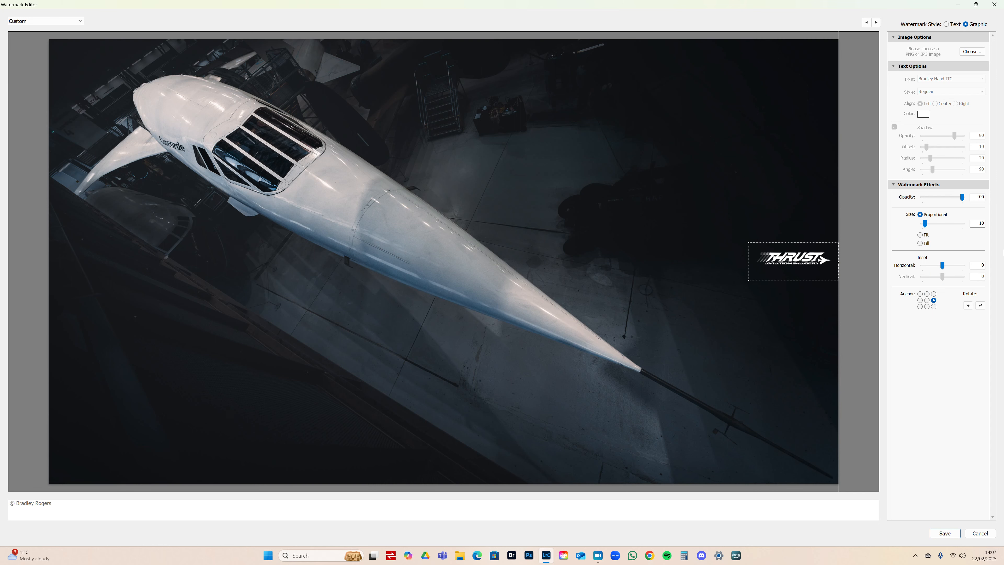
- Try a large horizontal inset on the logo watermark and reset it to 0
drag(943, 268, 964, 266)
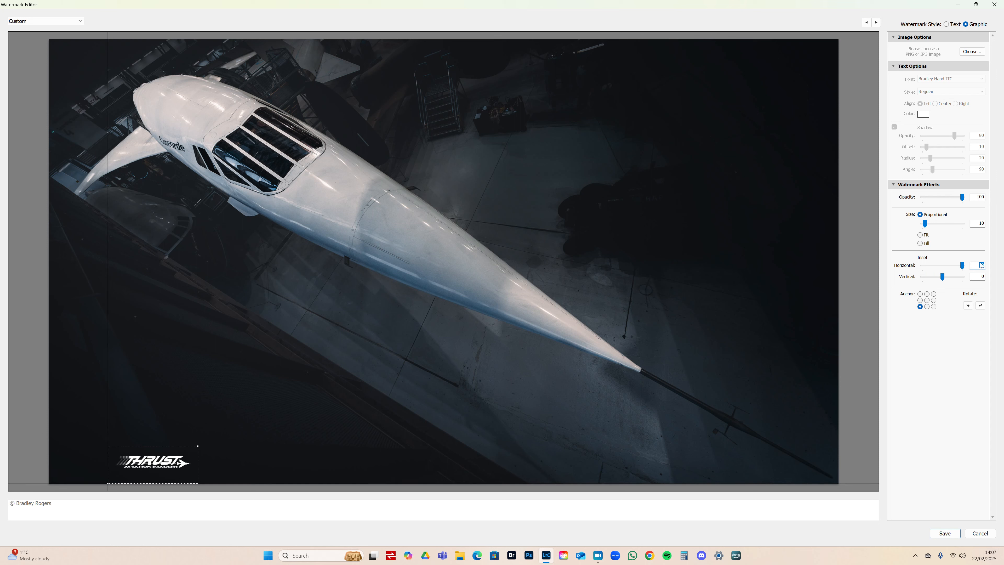
text(0)
key(Return)
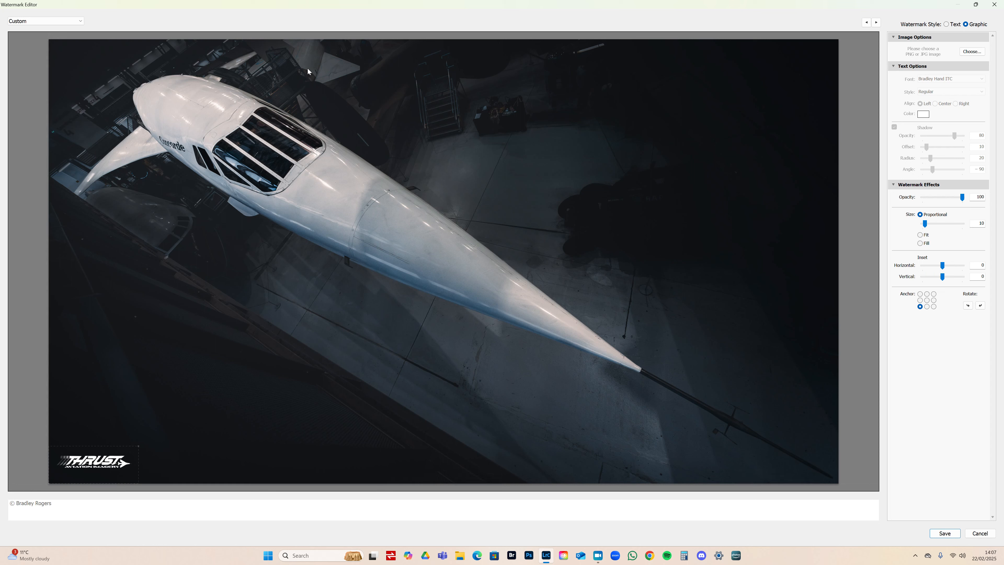
- Preview the watermark preset Thrust AV White Bottom Right Solid, and load Thrust AV White Bottom Left (Transp.)
click(30, 24)
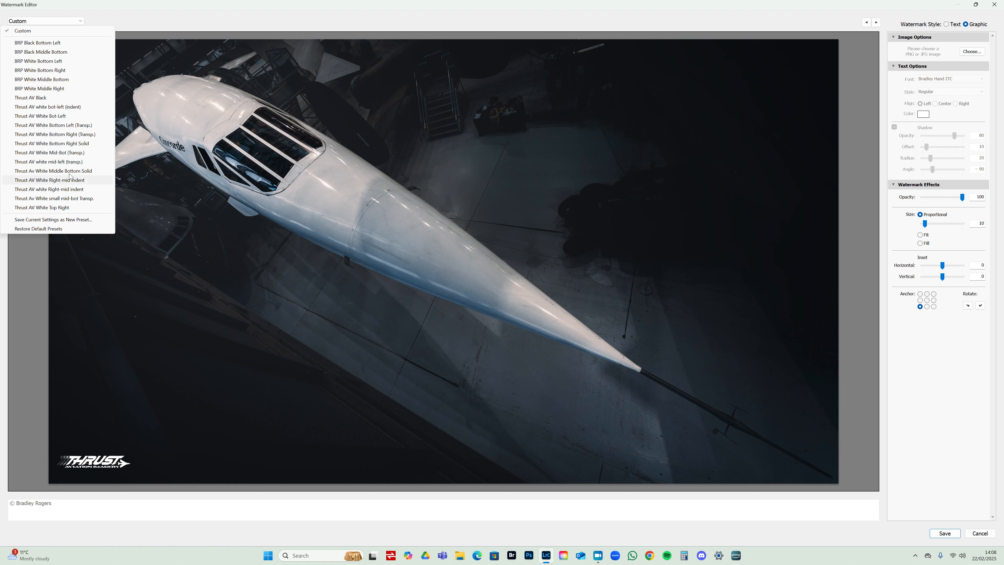
click(79, 145)
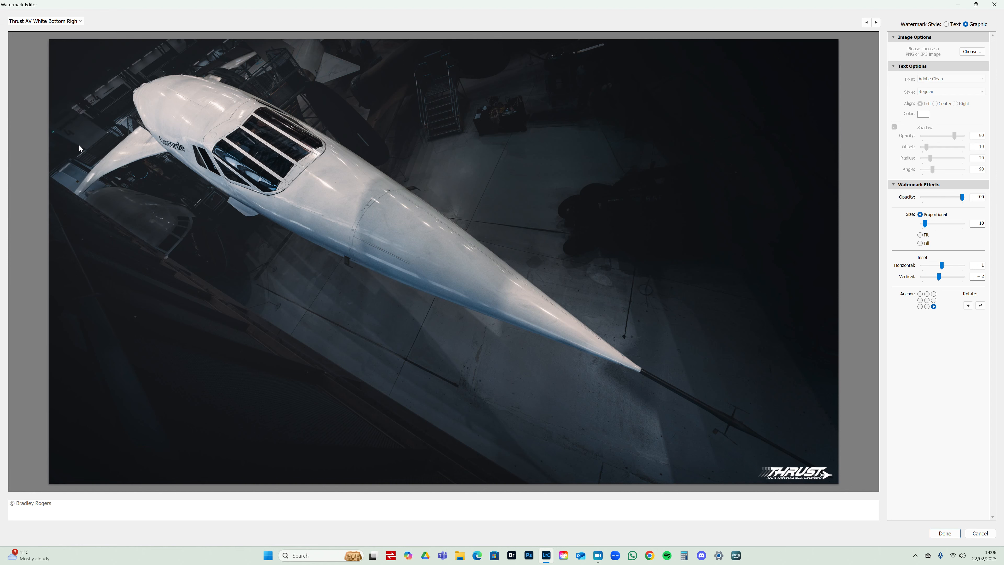
click(44, 21)
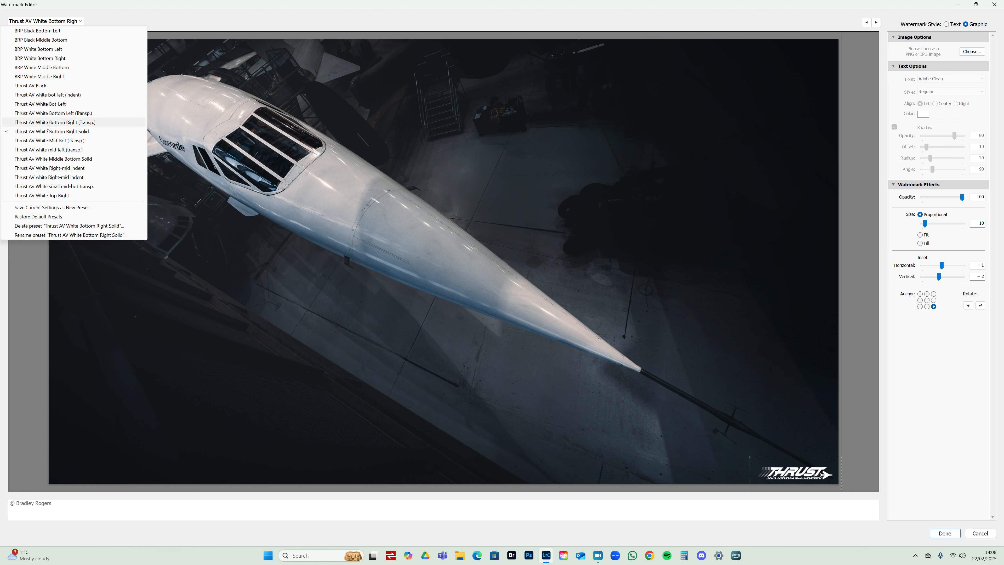
click(44, 113)
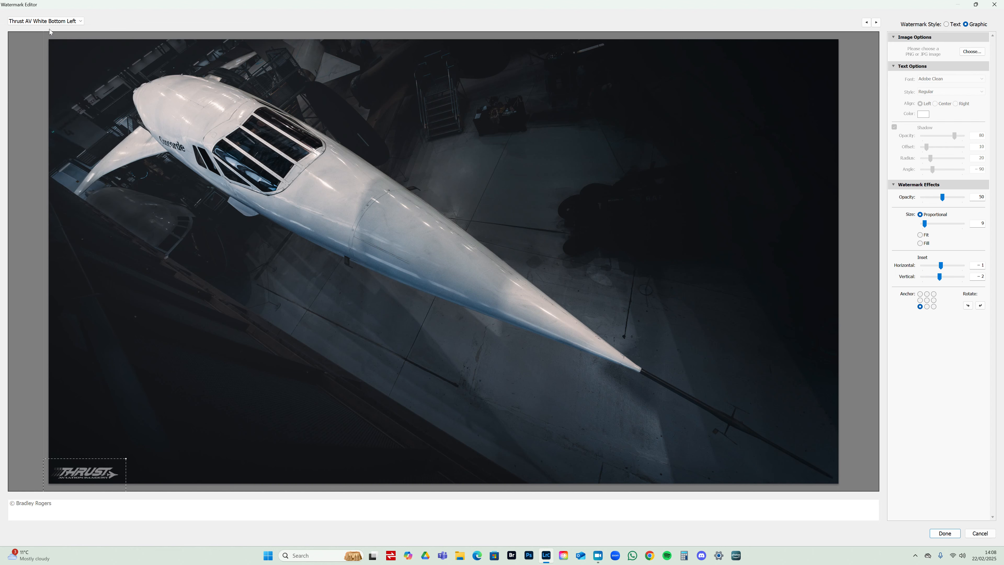
click(52, 21)
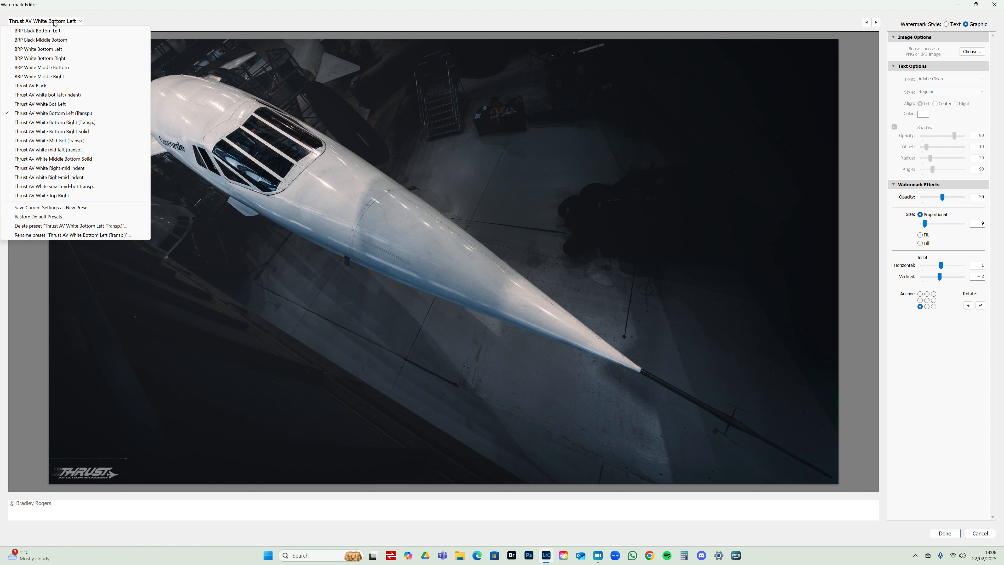
click(259, 427)
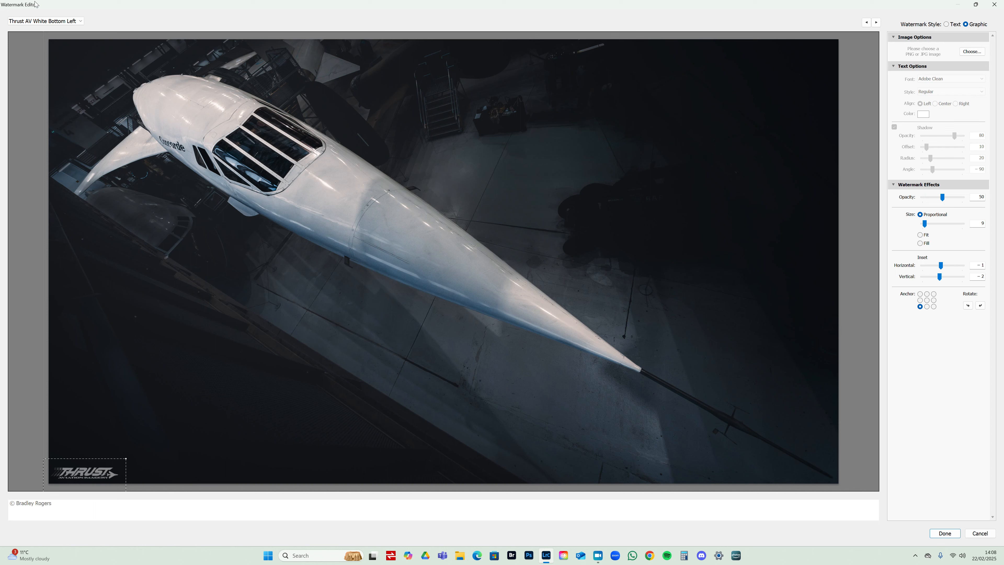
click(43, 20)
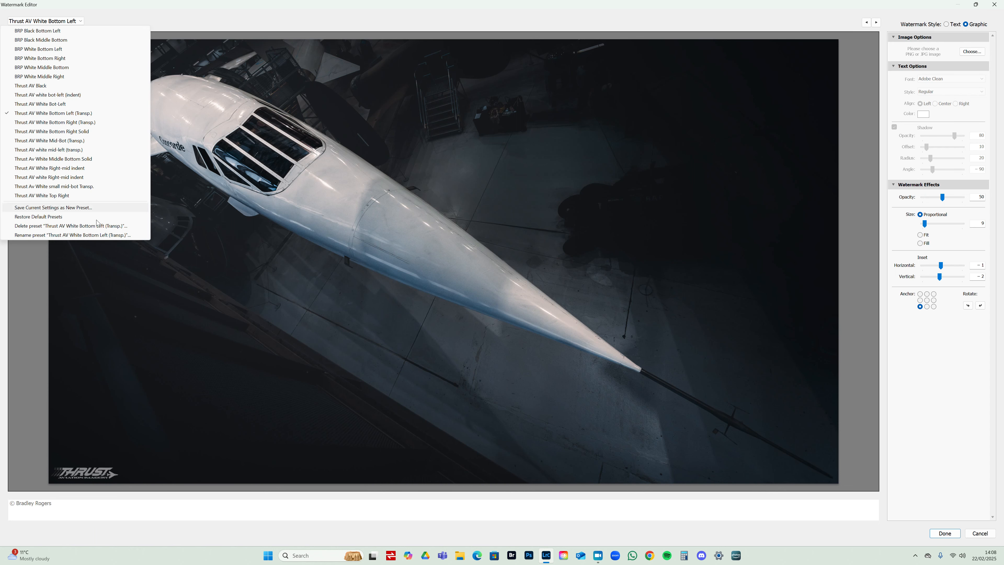
click(298, 156)
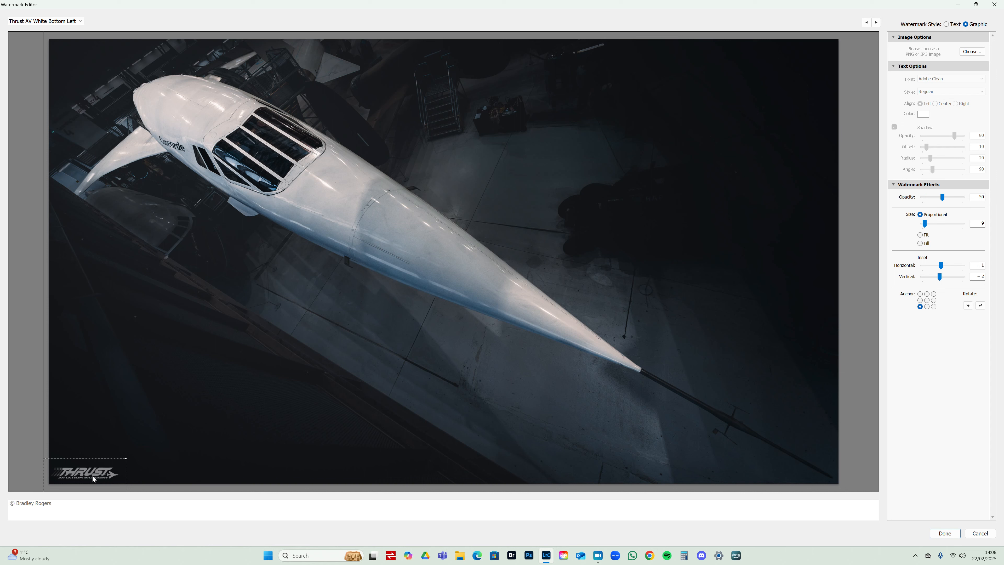
click(25, 21)
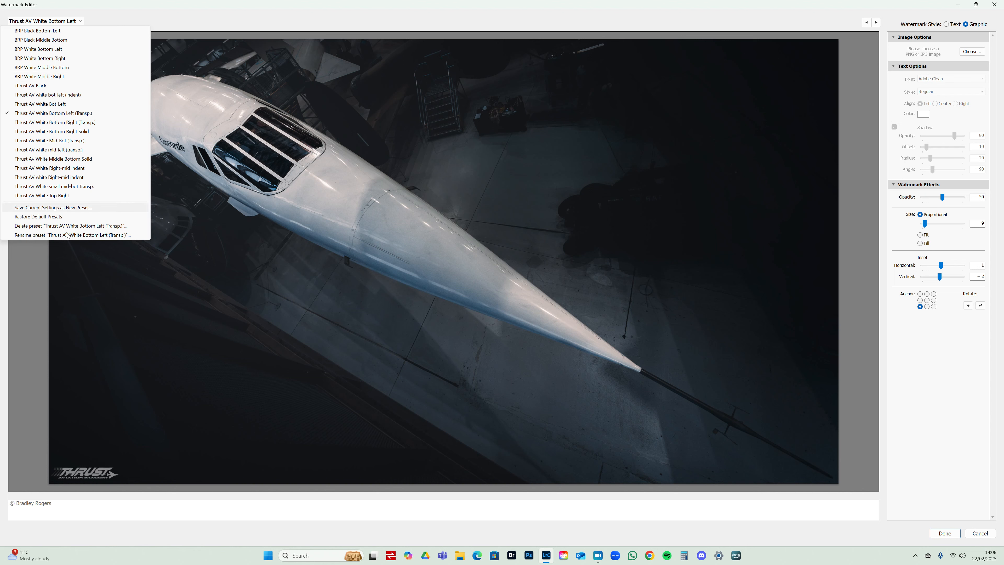
click(100, 478)
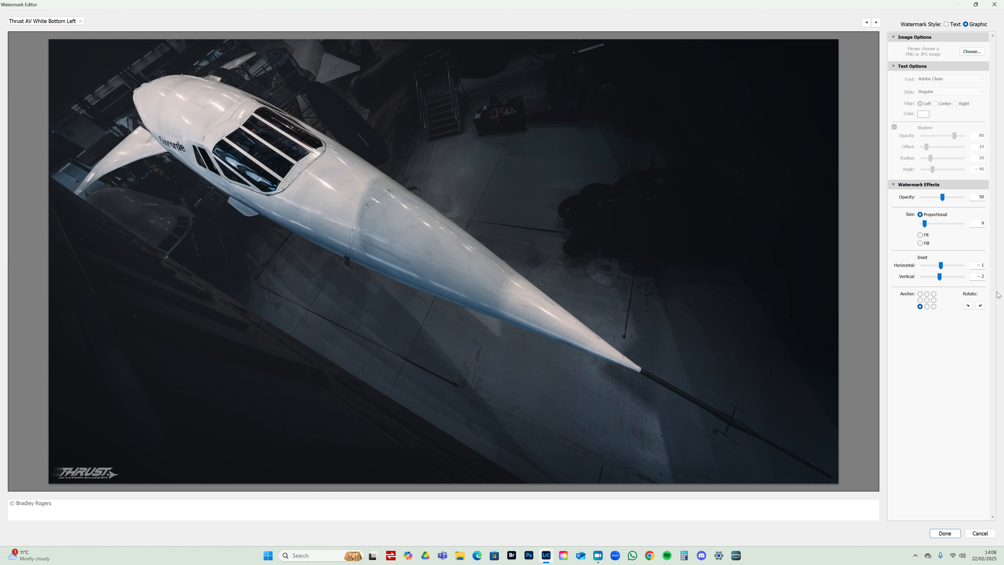
- Set the watermark's horizontal inset to 1 and update the Thrust AV White Bottom Left (Transp.) preset with it
drag(942, 266, 944, 264)
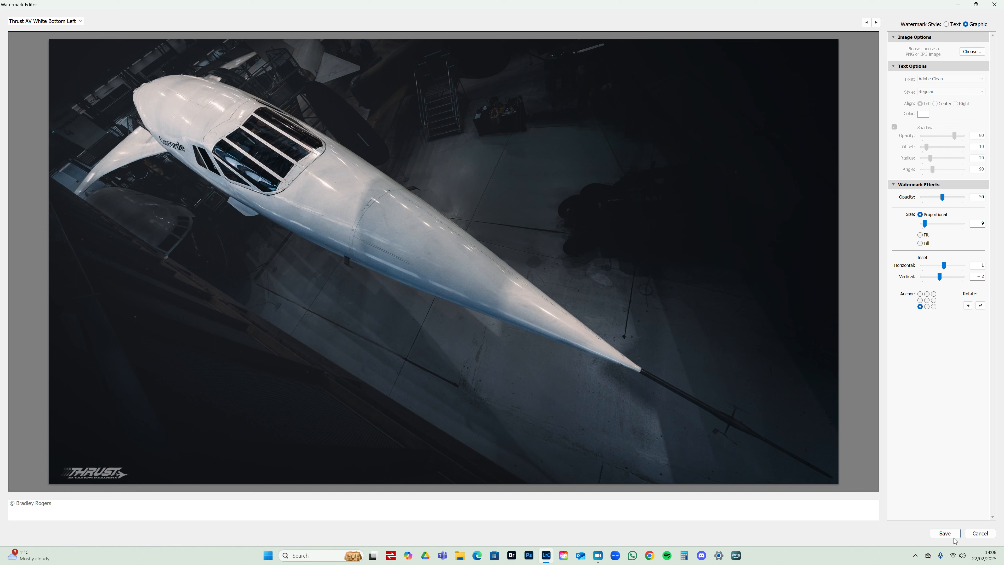
click(45, 21)
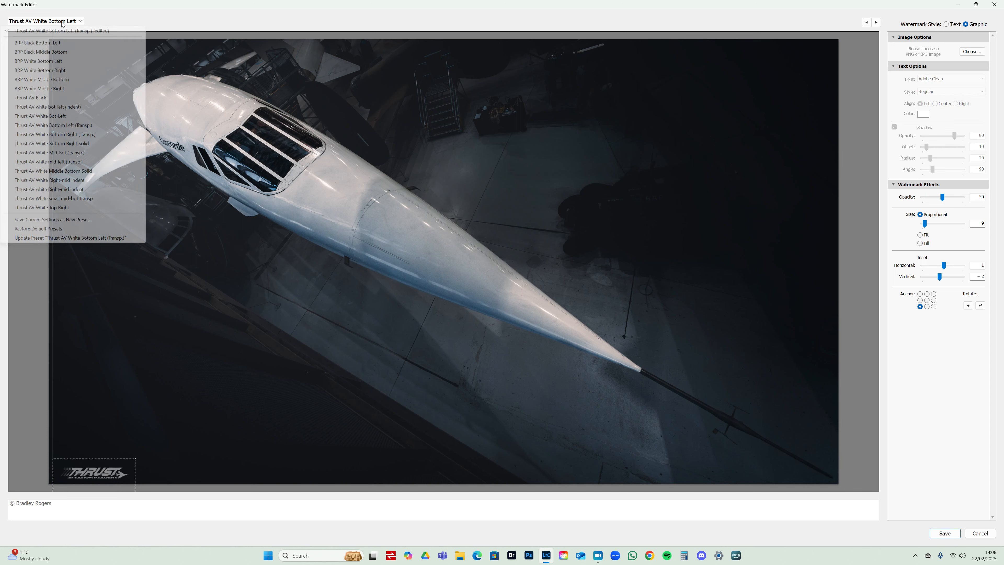
click(34, 239)
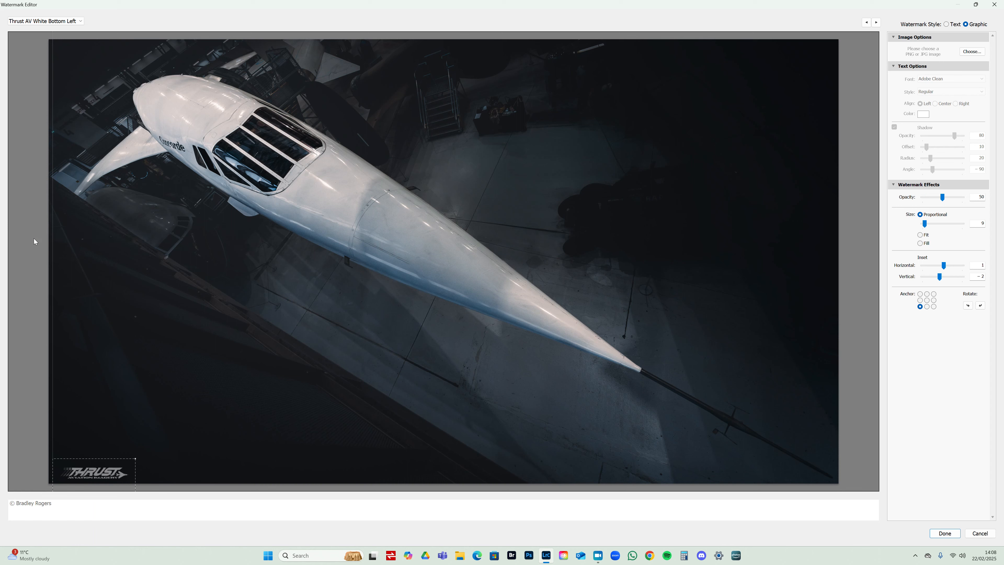
- Finish editing the watermark and export the photo with it
click(944, 533)
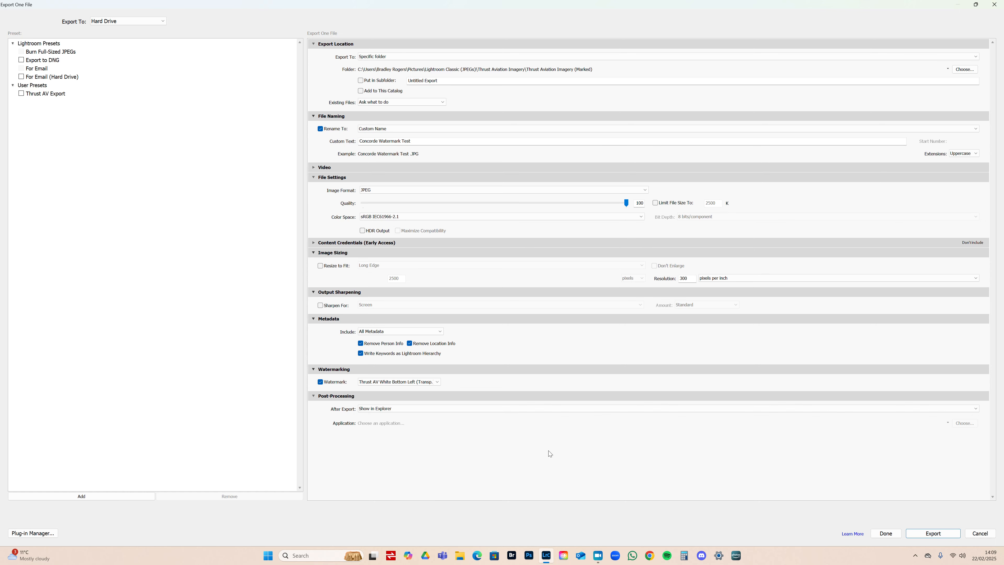
click(932, 534)
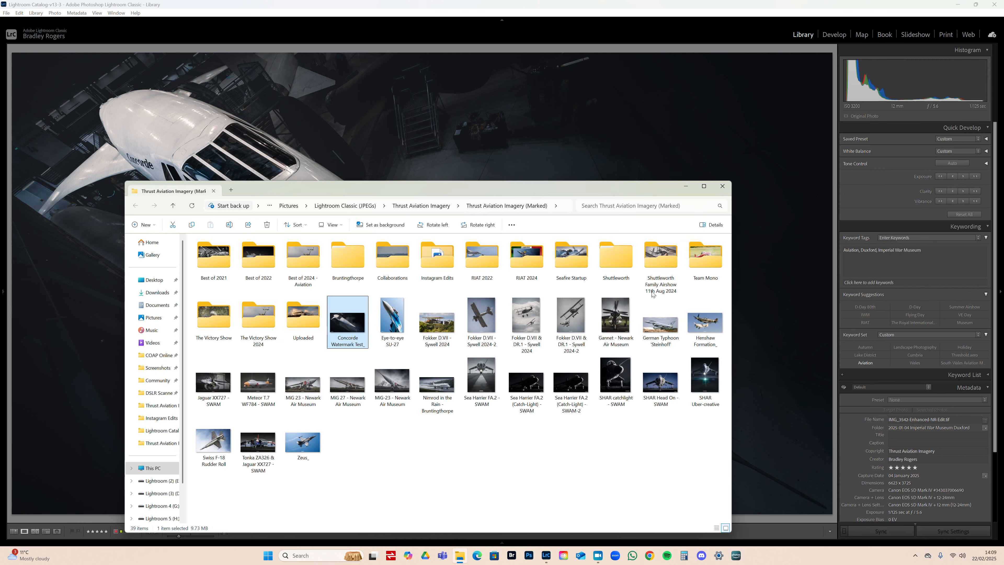
- Review the after-export options in the photo's export settings, and leave the settings without exporting
click(729, 186)
right_click(550, 200)
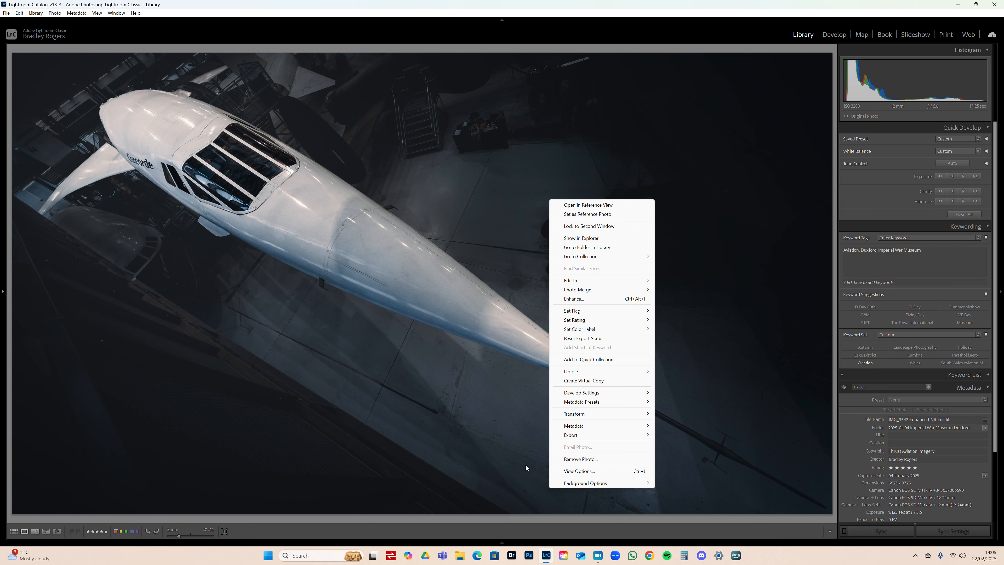
mouse_move(570, 435)
click(685, 435)
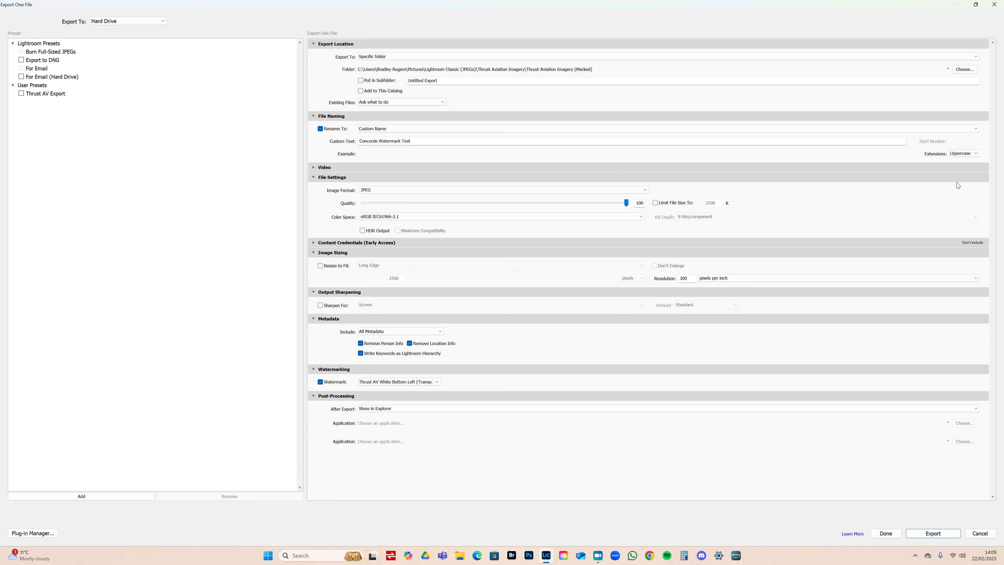
click(396, 409)
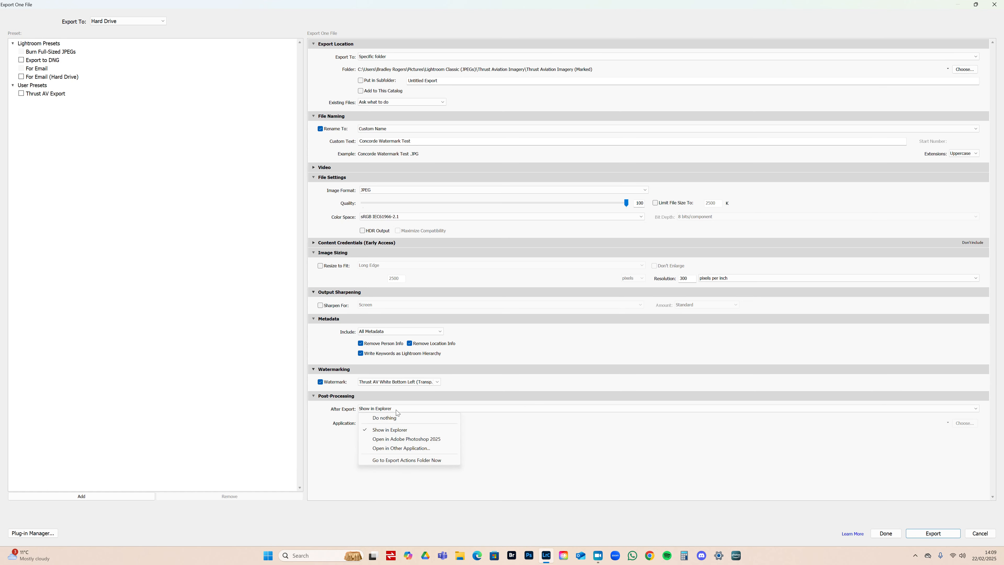
click(570, 448)
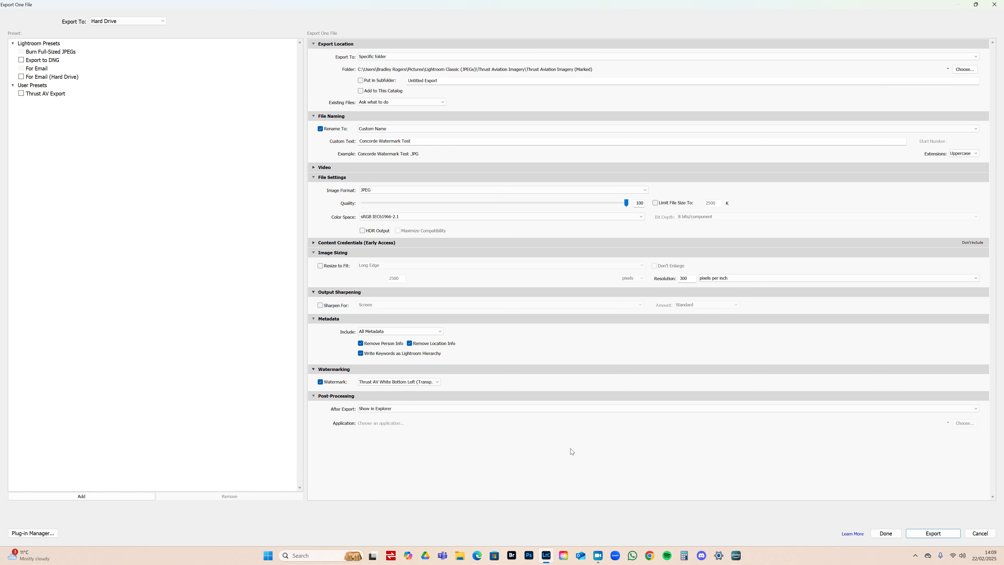
click(993, 4)
- Open the exported Concorde Watermark Test image from the Thrust Aviation Imagery (Marked) folder to check the watermark, and close it
click(460, 555)
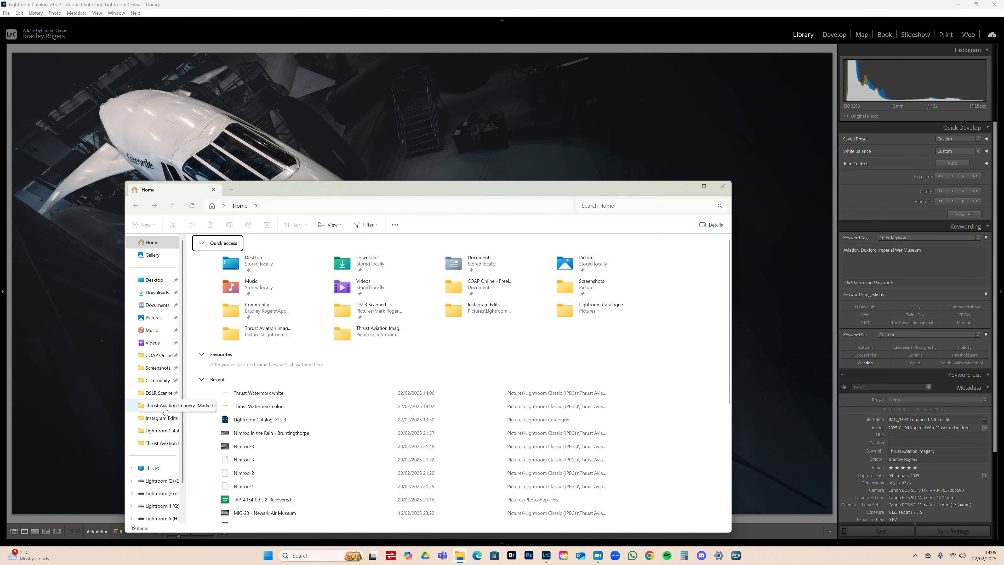
click(164, 409)
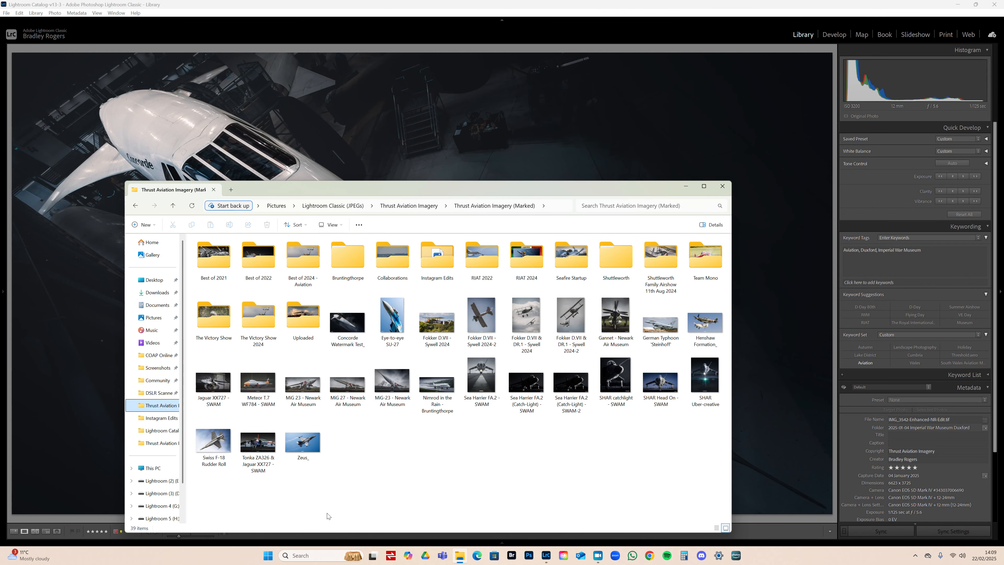
double_click(347, 322)
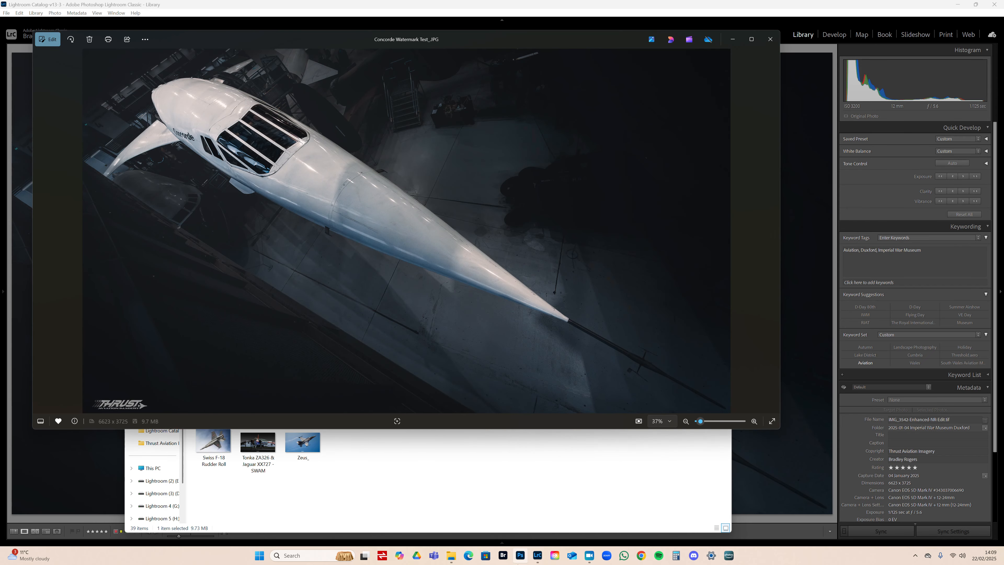
click(770, 39)
click(718, 184)
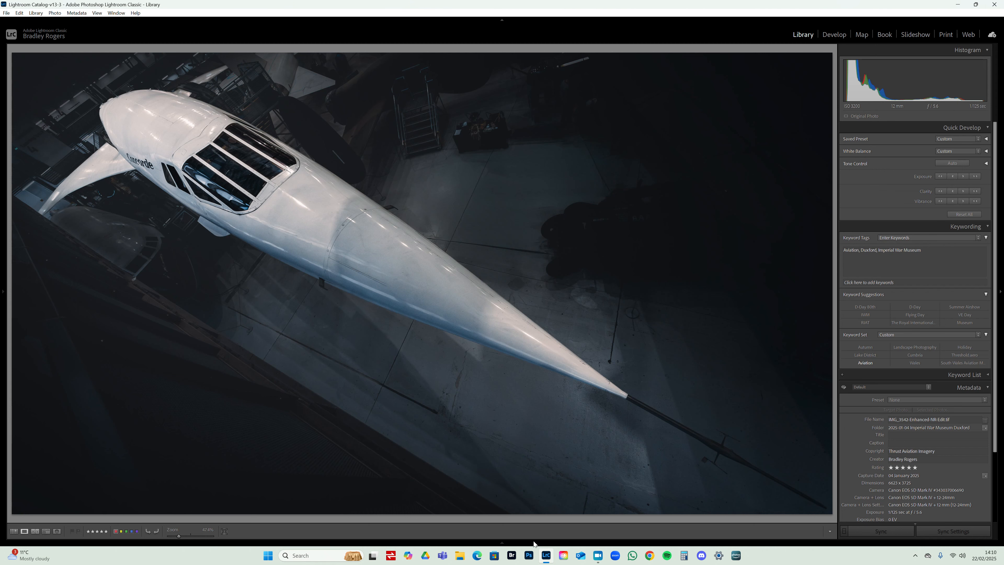
- Open the Concorde photo in Adobe Photoshop 2025 as a copy with Lightroom adjustments
right_click(443, 149)
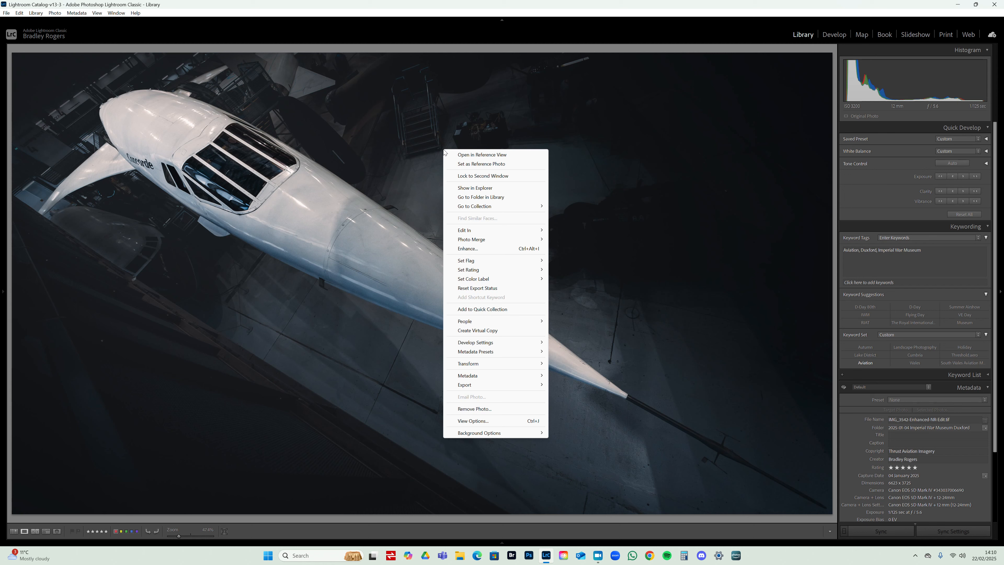
mouse_move(471, 233)
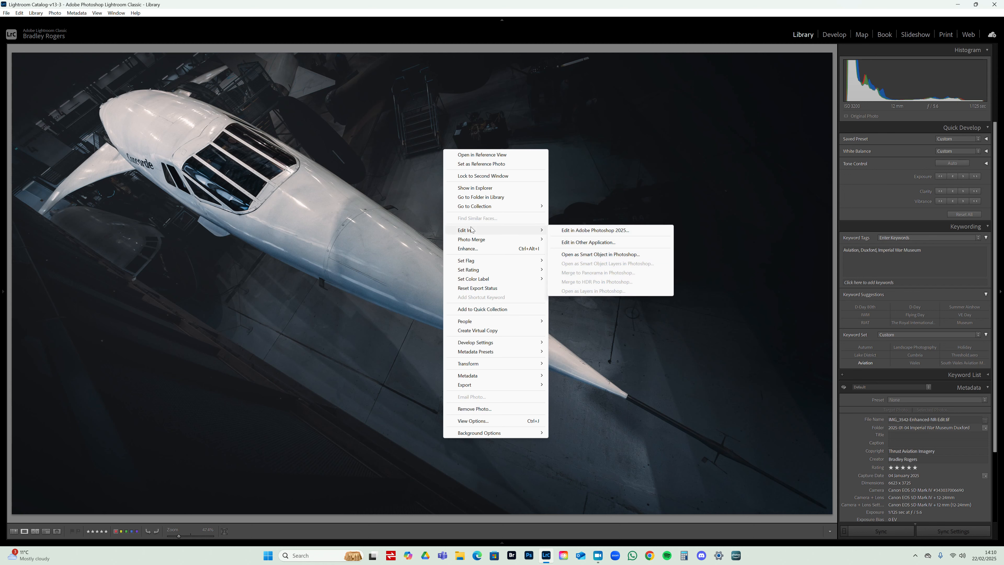
click(564, 230)
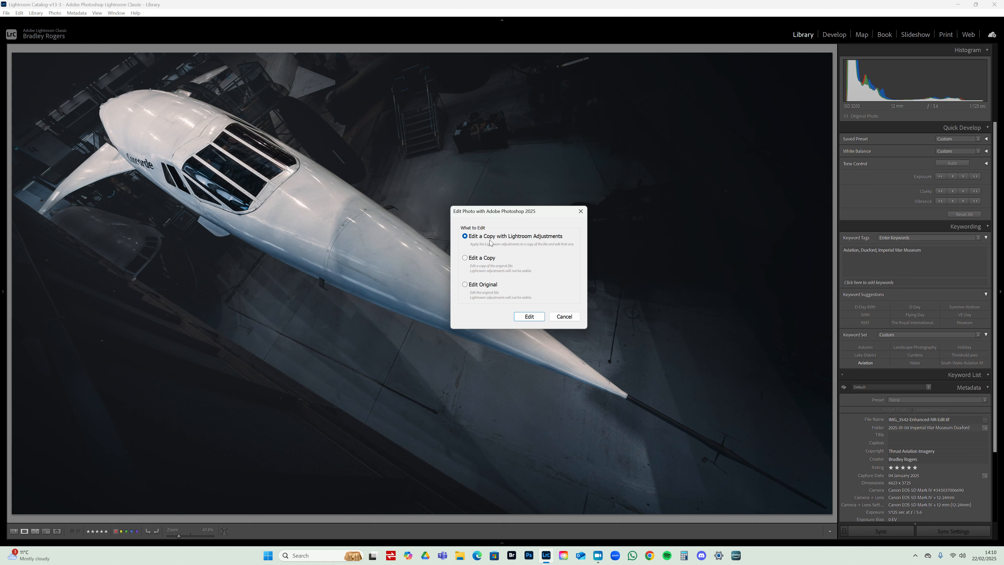
click(529, 316)
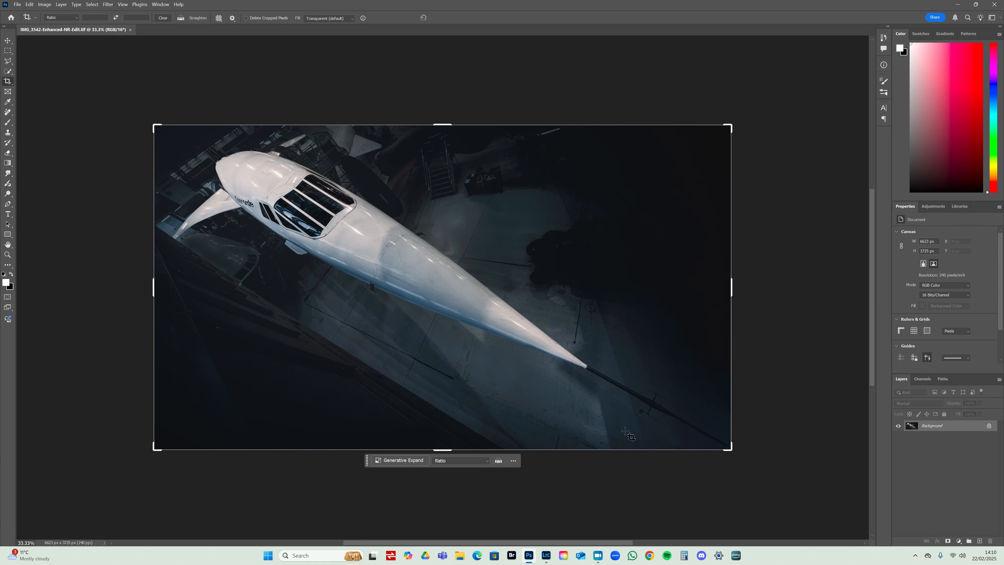
- Place the Thrust Watermark white file from the Thrust Aviation Imagery Logo & Watermarks folder onto the photo in Photoshop
click(458, 555)
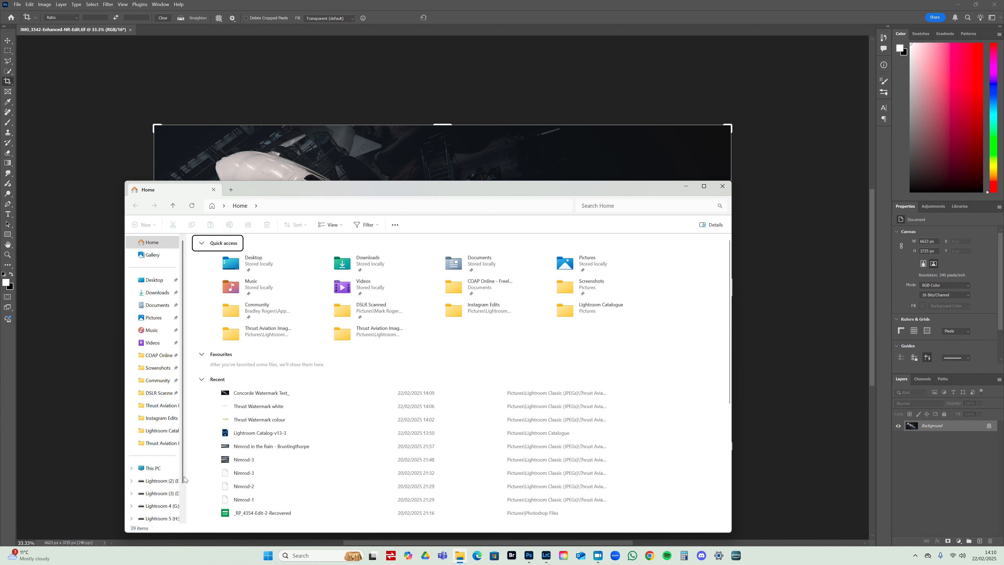
click(158, 405)
click(408, 206)
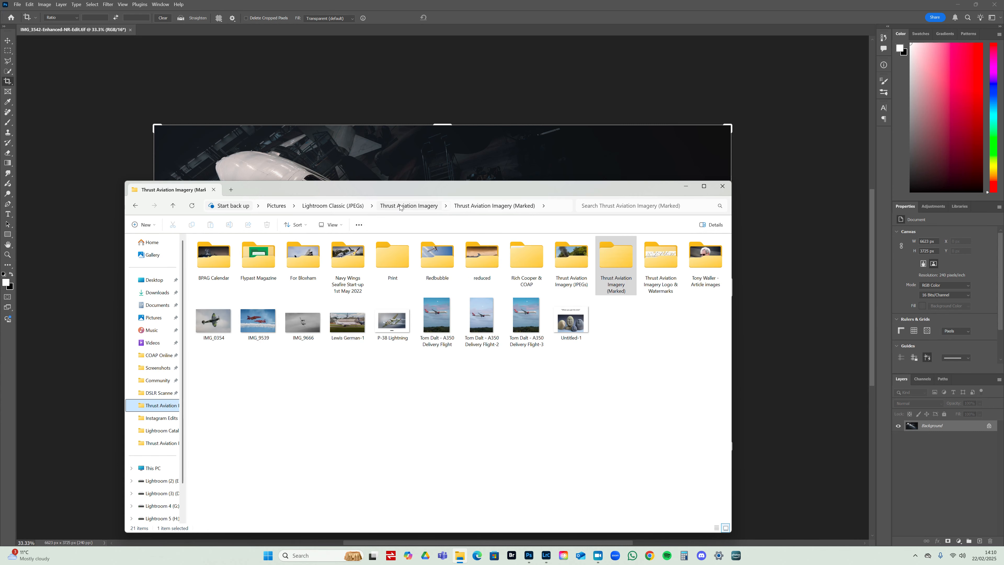
double_click(660, 261)
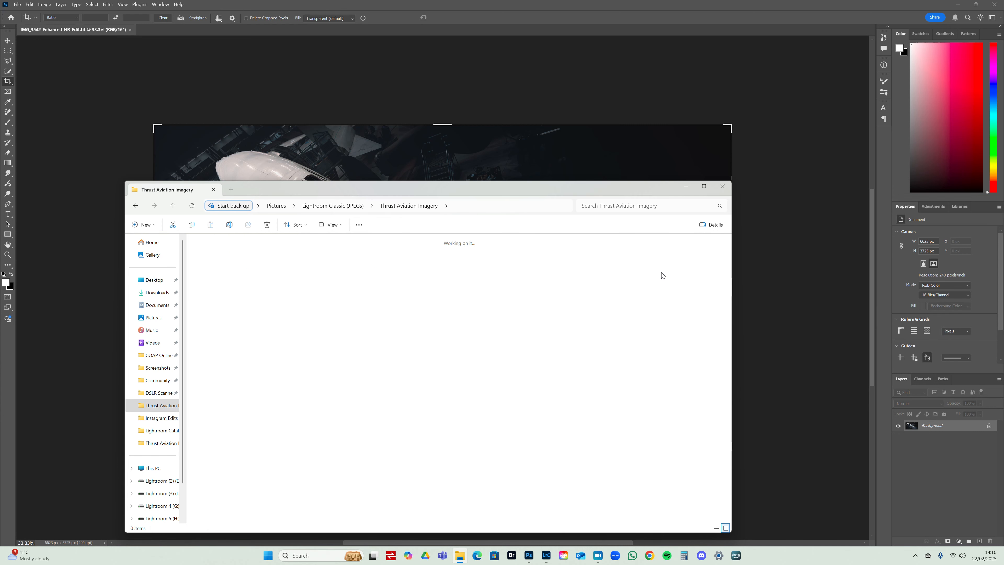
drag(434, 268, 382, 168)
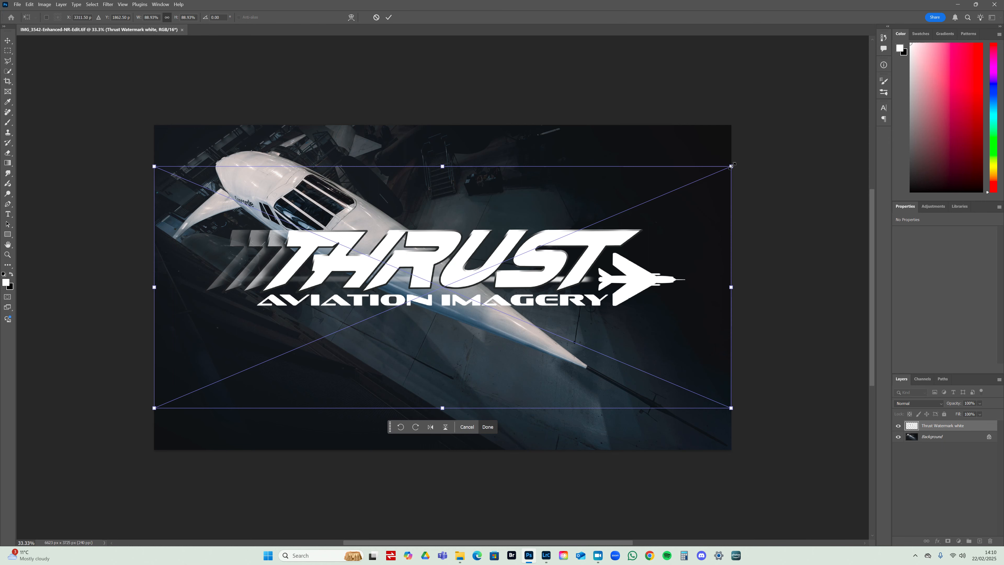
- Scale the placed watermark down to about 11% over the dark area beside the nose and try a lower opacity
drag(731, 165, 615, 290)
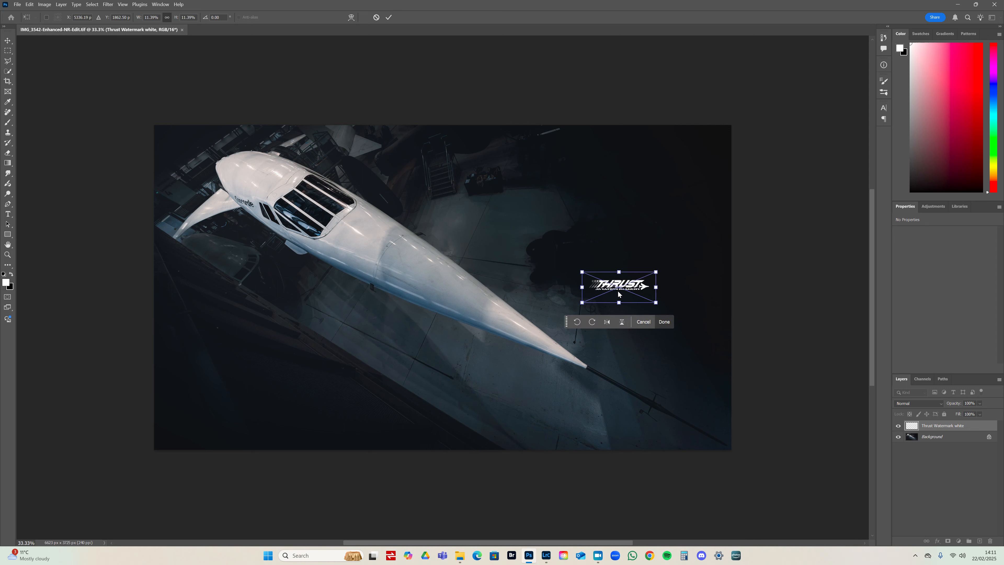
click(979, 404)
mouse_move(994, 417)
mouse_down()
mouse_move(956, 416)
mouse_move(976, 414)
mouse_up()
- Try the watermark on Concorde's fuselage, rotated about 18.6° and faded to a very low opacity
drag(622, 286, 344, 263)
click(978, 404)
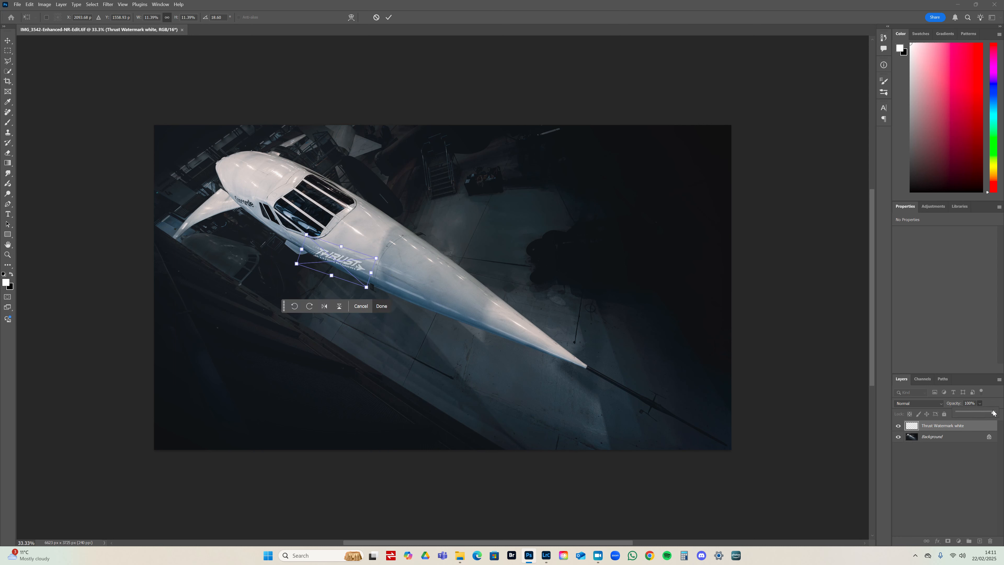
drag(993, 413, 956, 413)
click(941, 454)
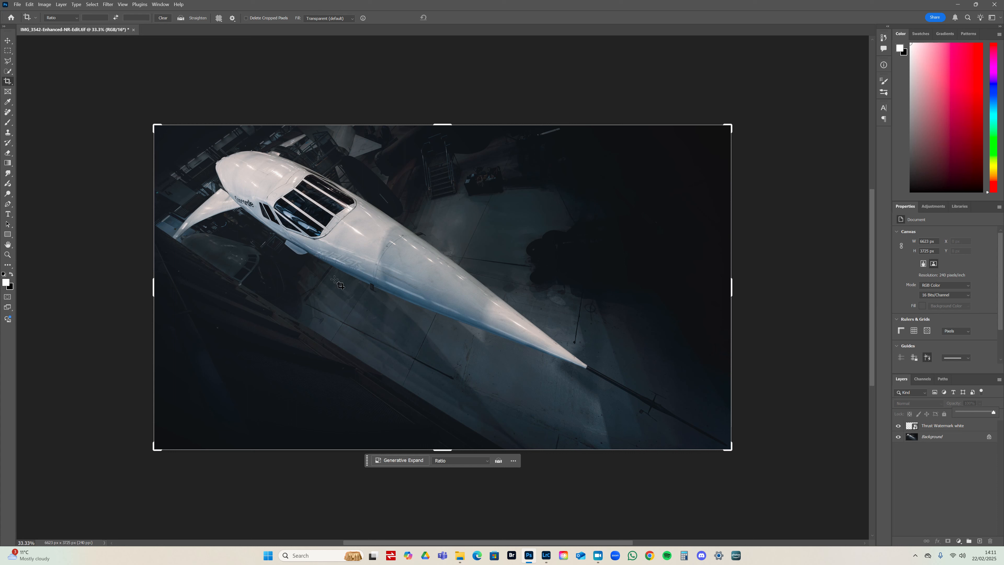
- Transform the Thrust Watermark white layer to about 15% scale without rotation, beside the aircraft's nose, and restore its full opacity
click(948, 430)
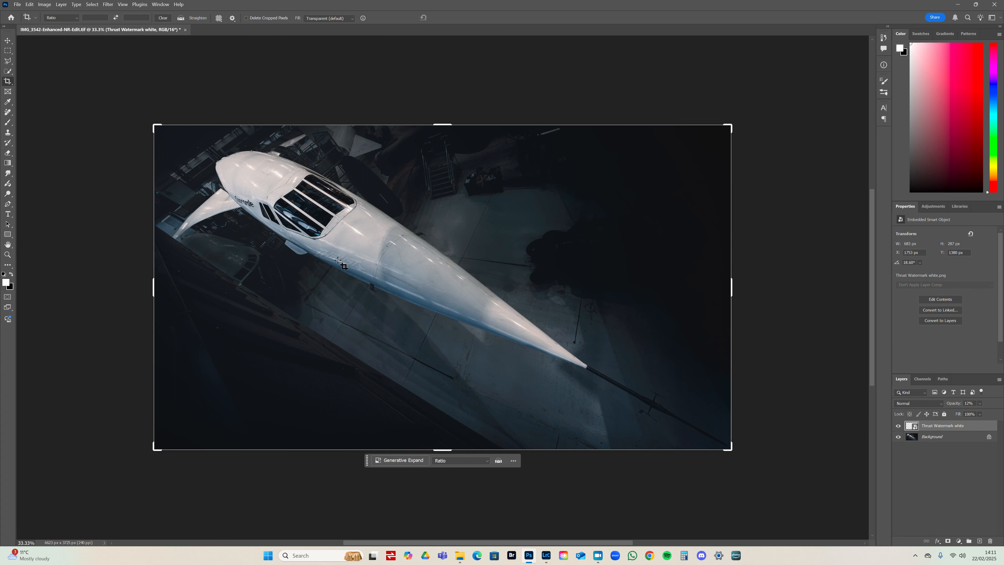
click(8, 244)
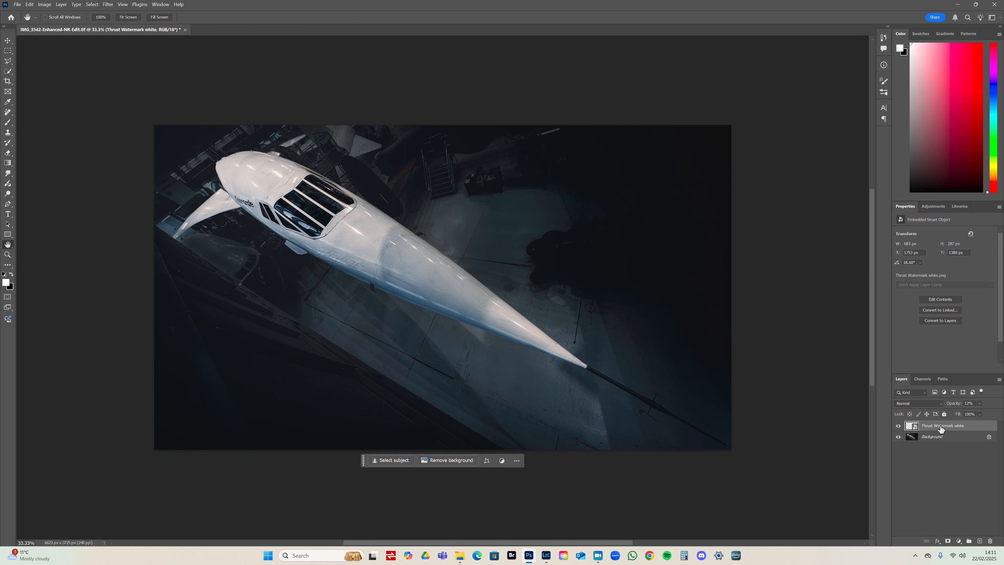
key(ctrl+t)
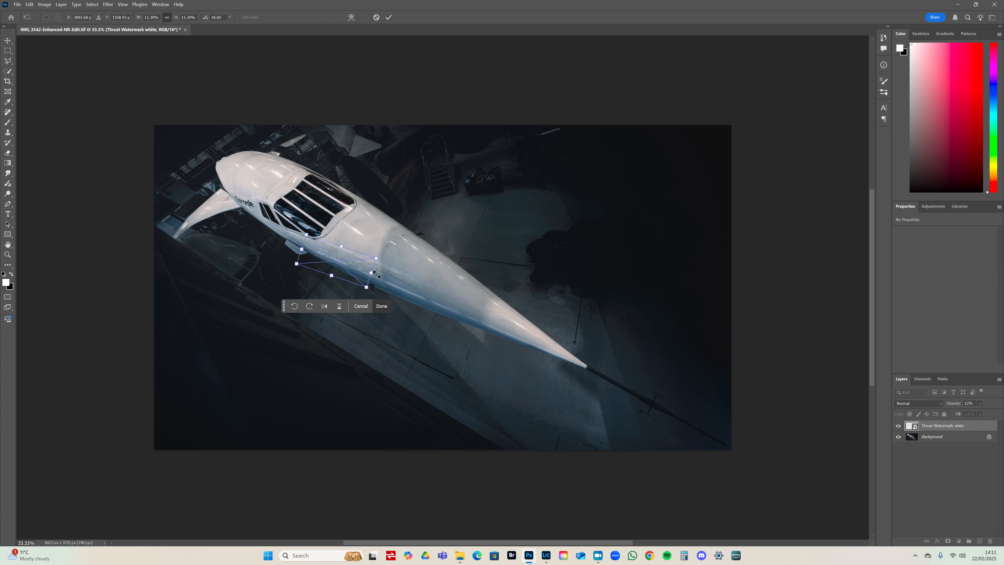
drag(373, 276, 411, 287)
click(979, 403)
drag(965, 412, 1000, 412)
drag(422, 291, 648, 287)
- Set the watermark layer's opacity to 50% and commit its transformation
click(978, 403)
drag(992, 412, 970, 410)
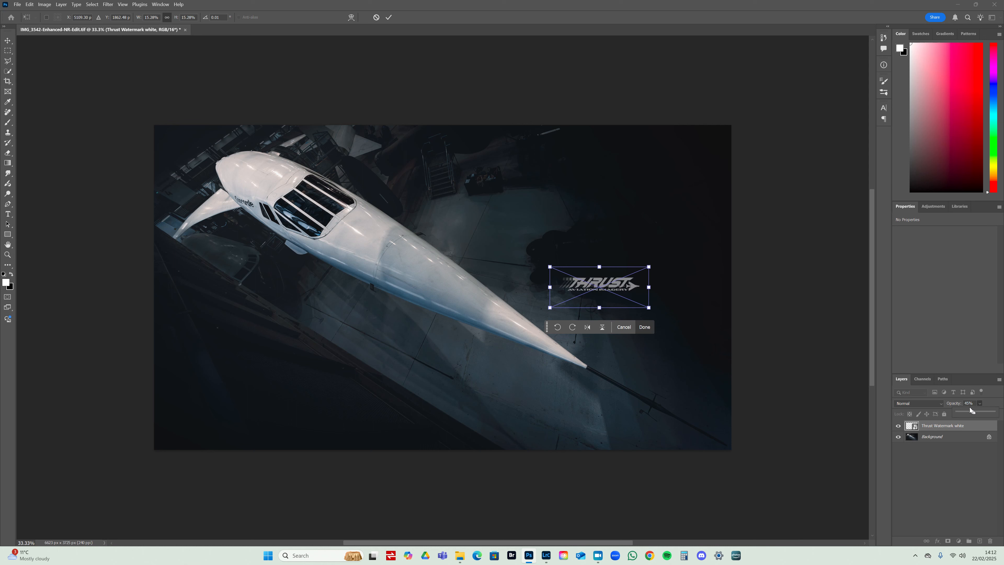
key(BackSpace)
key(BackSpace)
key(BackSpace)
click(929, 509)
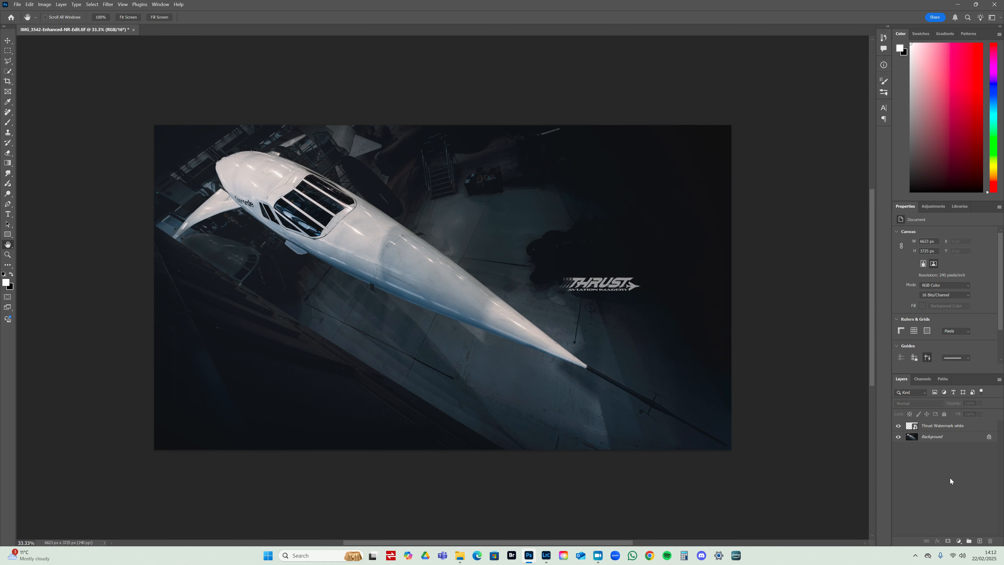
- Shift the watermark slightly further right over the dark background and commit the move
click(940, 428)
key(ctrl+t)
drag(592, 293, 601, 293)
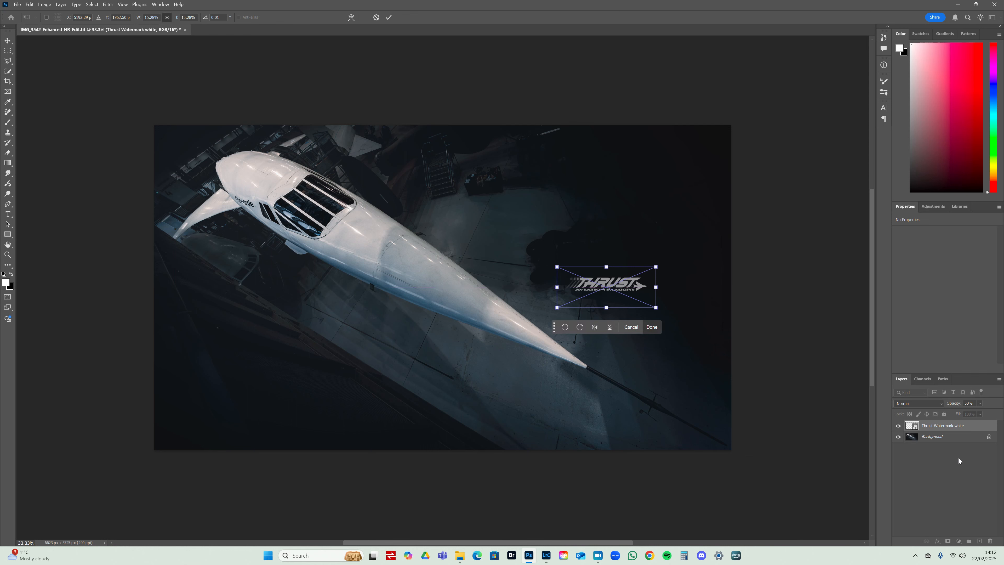
click(958, 465)
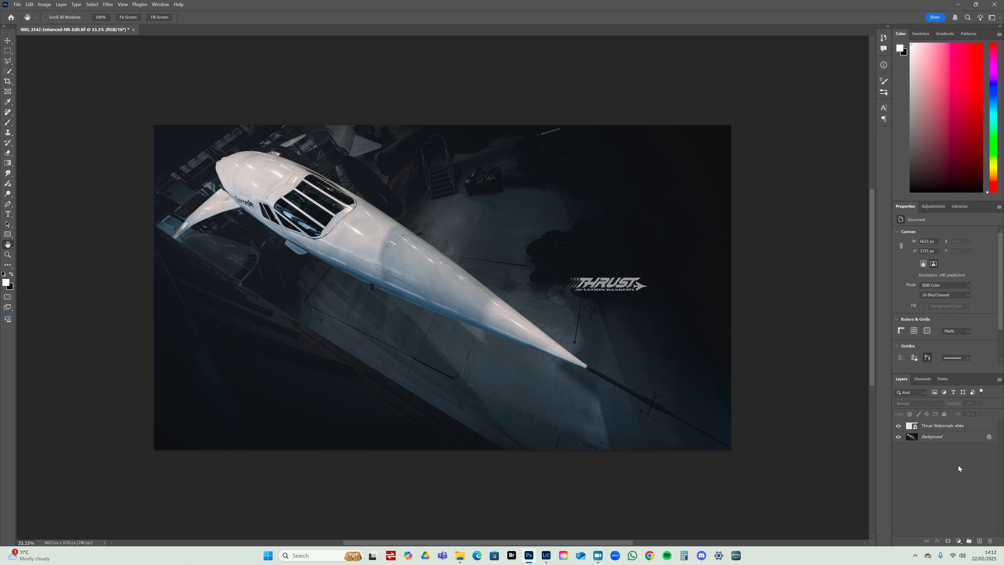
- Save the watermarked photo, close Photoshop and the file browser, and return to Lightroom Classic
click(18, 5)
click(25, 90)
click(997, 4)
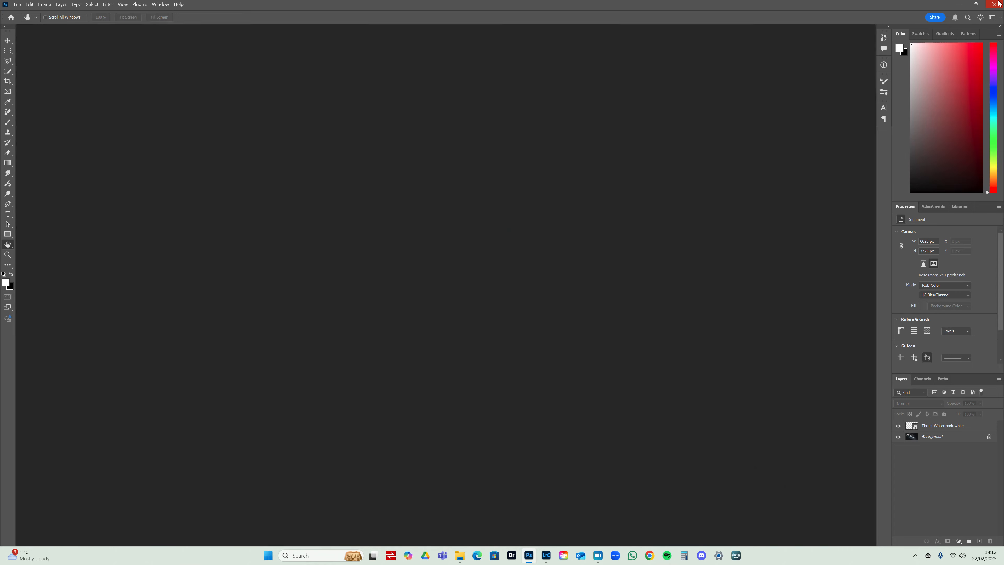
click(997, 4)
click(724, 186)
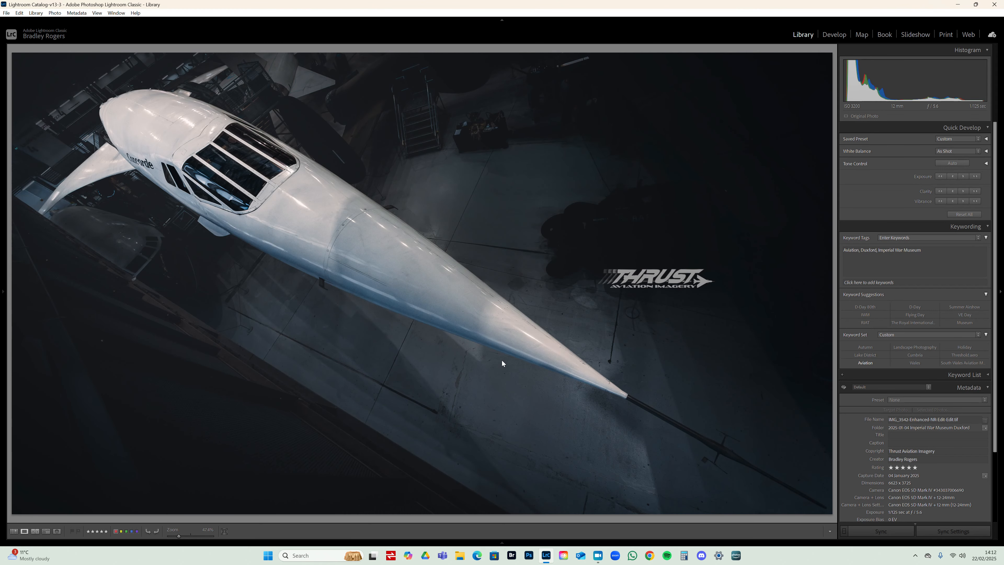
- Locate the watermarked copy in the 2025-01-04 Imperial War Museum Duxford folder and view it enlarged
key(g)
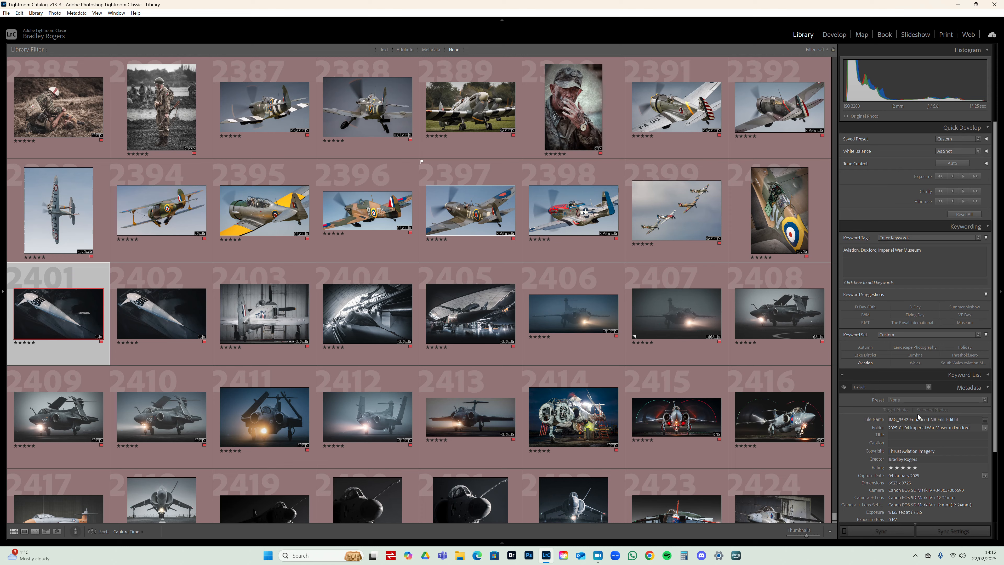
click(924, 427)
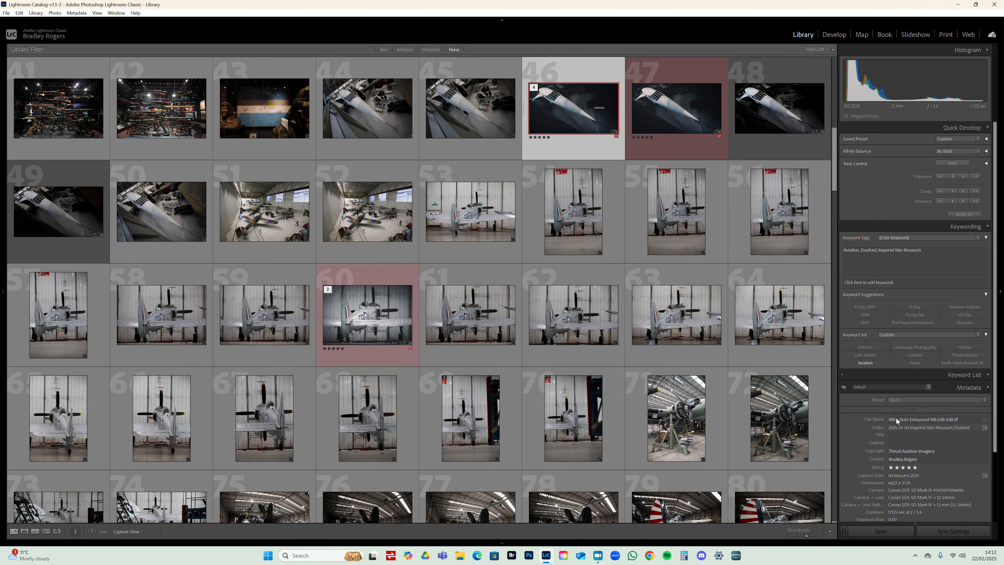
double_click(548, 109)
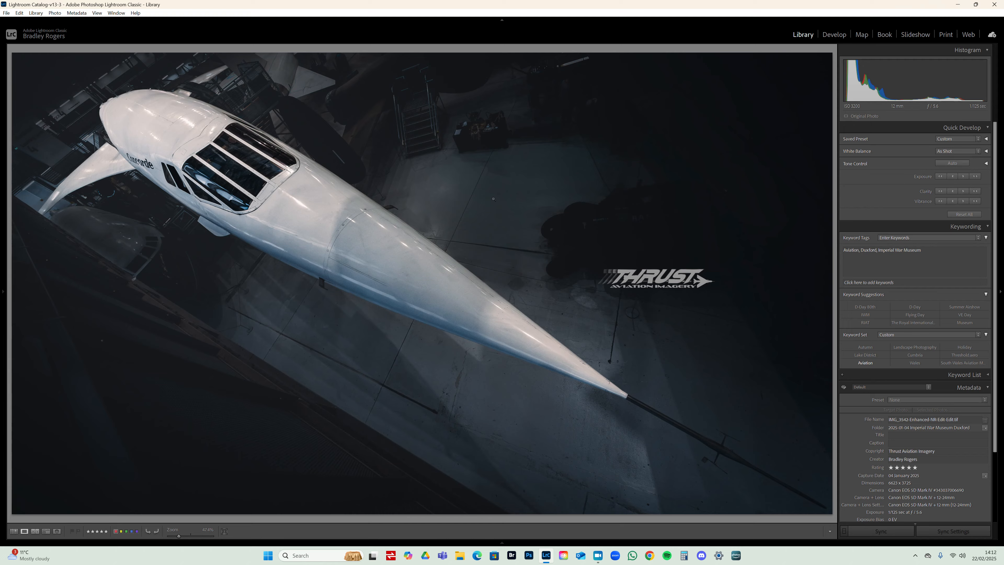
key(g)
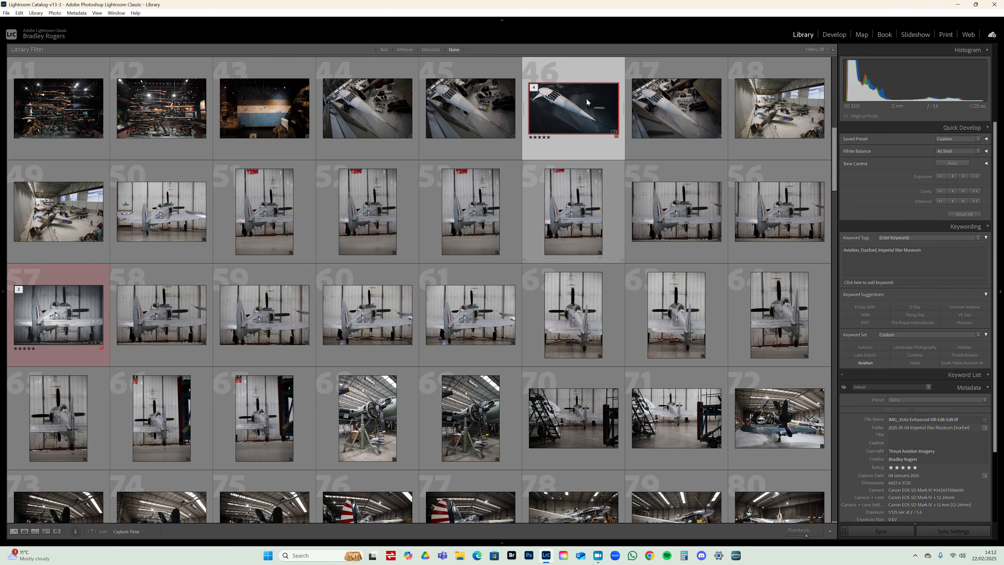
double_click(593, 112)
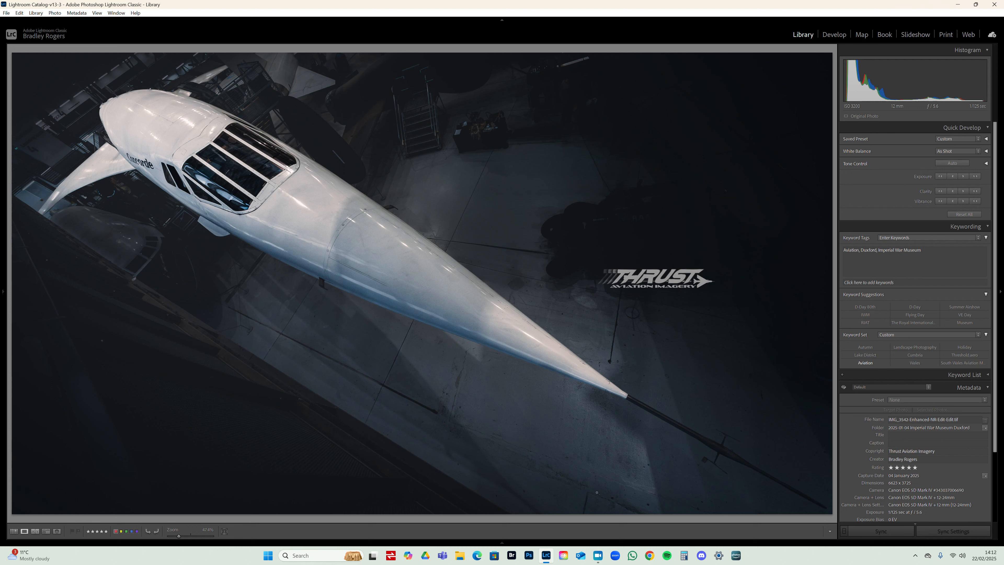
click(598, 555)
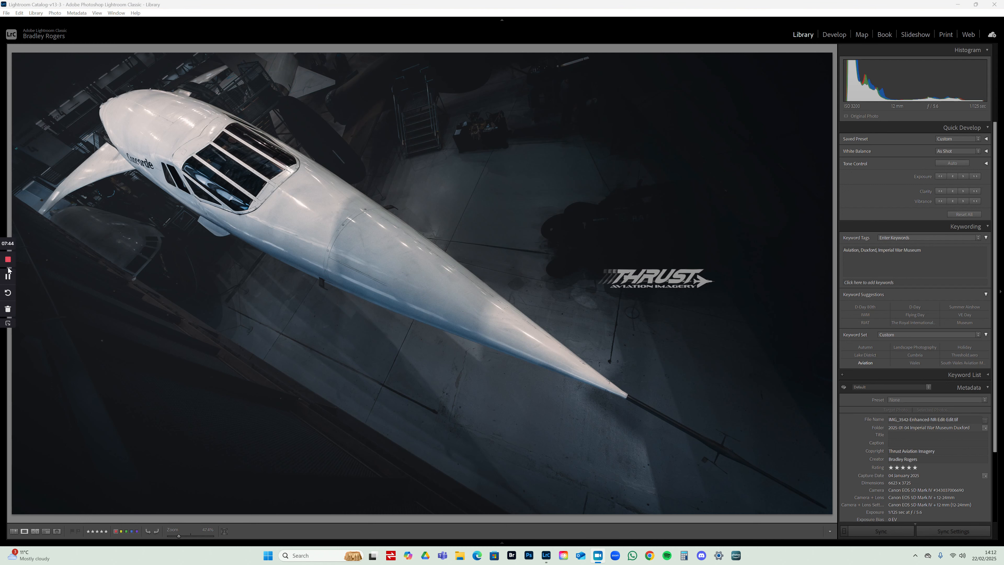